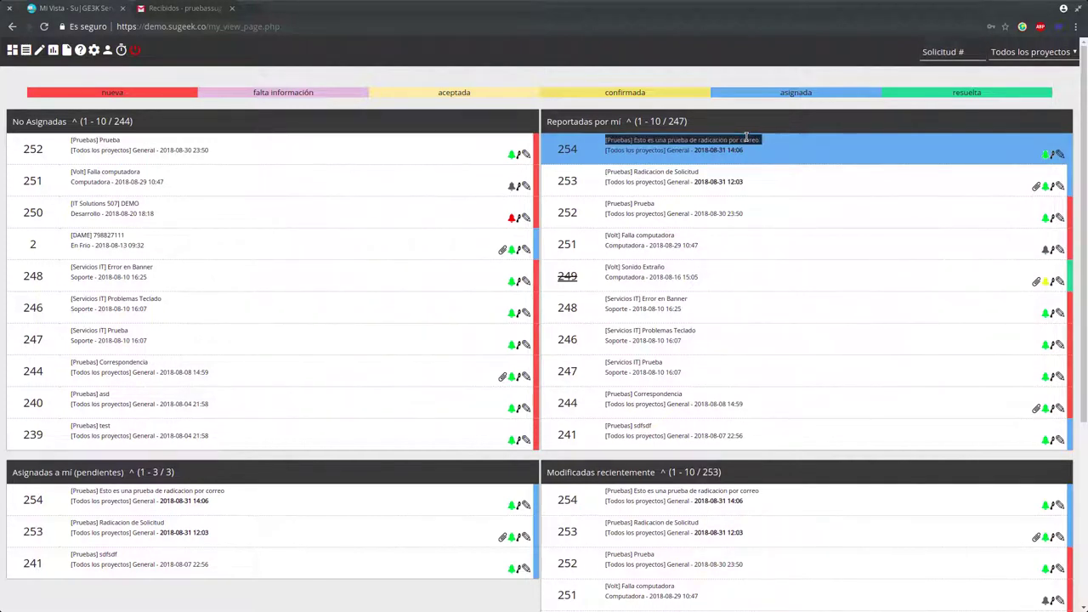
# Step: Look up requests matching "a" in the request search, then close the suggestions without opening any
pyautogui.doubleClick(686, 172)
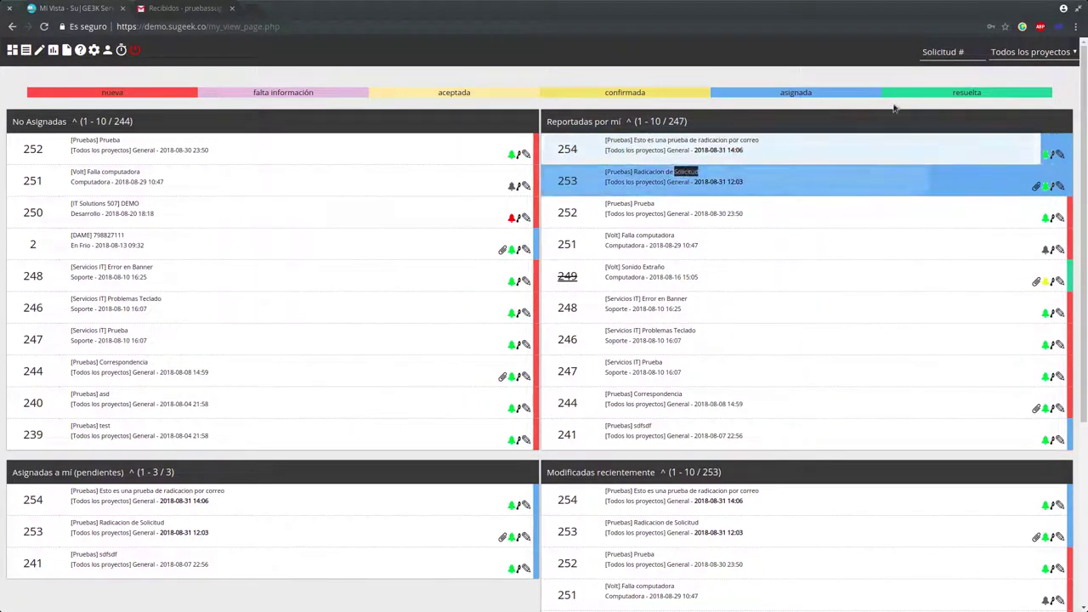
pyautogui.click(934, 49)
pyautogui.write('a')
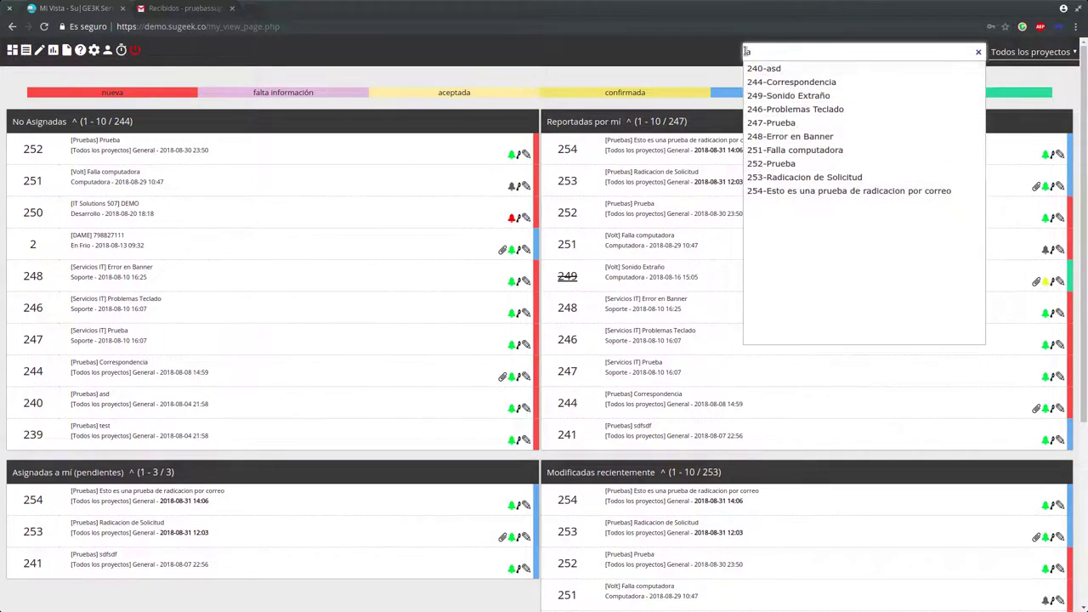
pyautogui.click(544, 79)
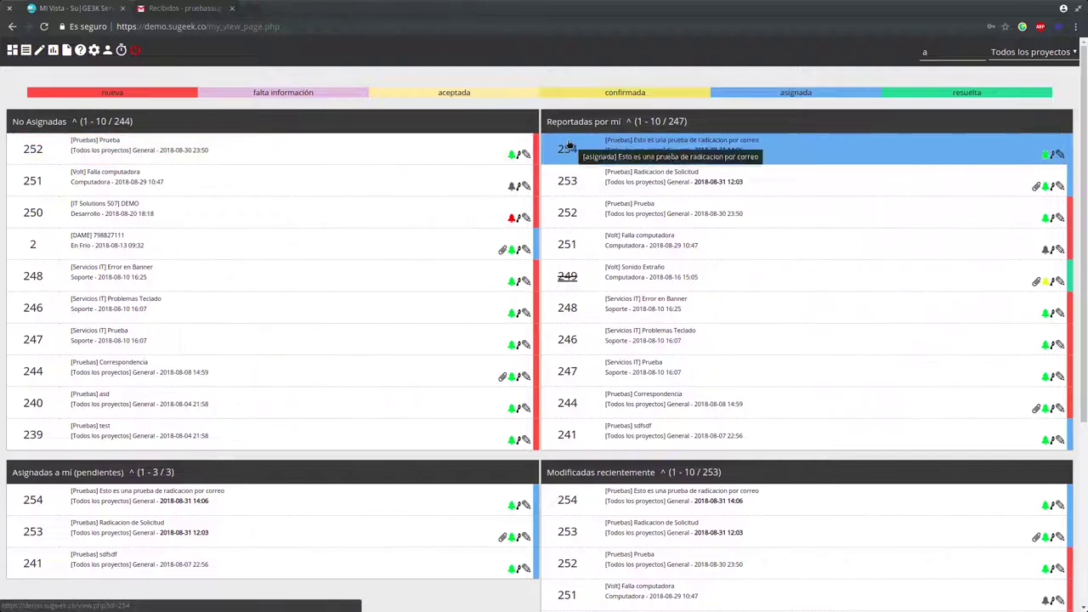
# Step: Switch to Gmail and send the suggested "pruebas" contact an email with subject "Radicacion por Correo" and body "Radicacion por correo"
pyautogui.click(200, 11)
pyautogui.click(53, 97)
pyautogui.write('pruebas')
pyautogui.click(799, 323)
pyautogui.write('Radicacion por Correo')
pyautogui.press('Tab')
pyautogui.write('Radicacion por correo')
pyautogui.hotkey('ctrl', 'Return')
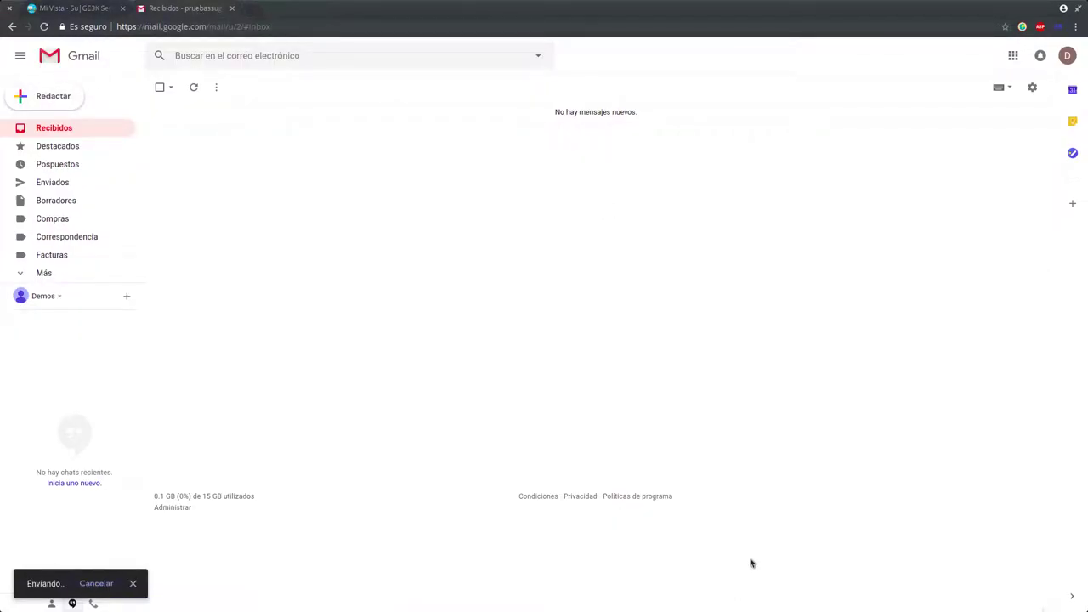
# Step: Switch back to the Su|GE3K service desk, reload the overview and open the new request "Radicacion por Correo"
pyautogui.click(76, 9)
pyautogui.click(44, 26)
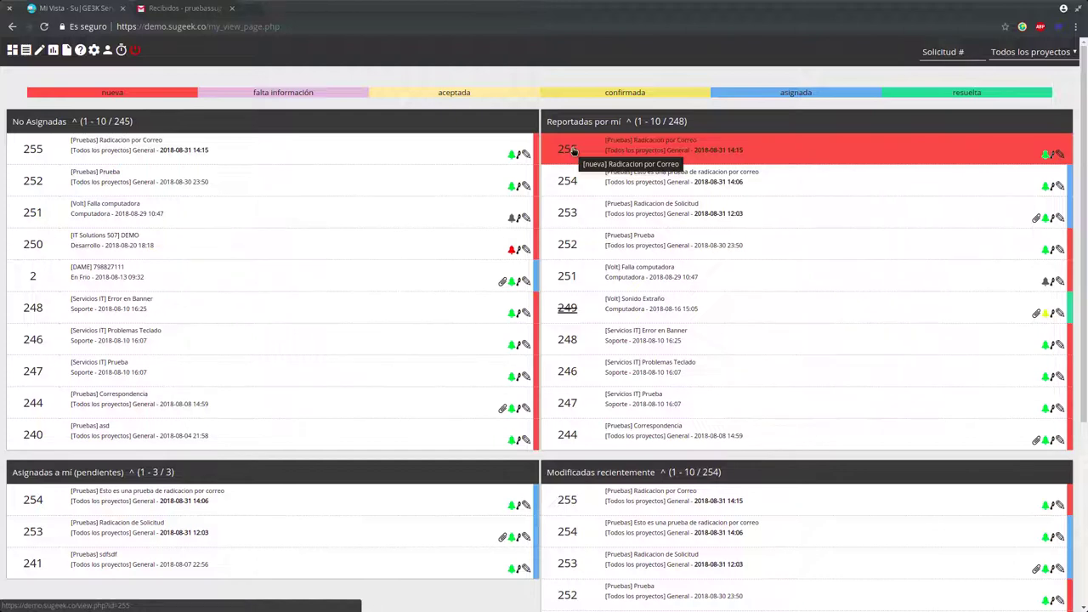
pyautogui.click(573, 149)
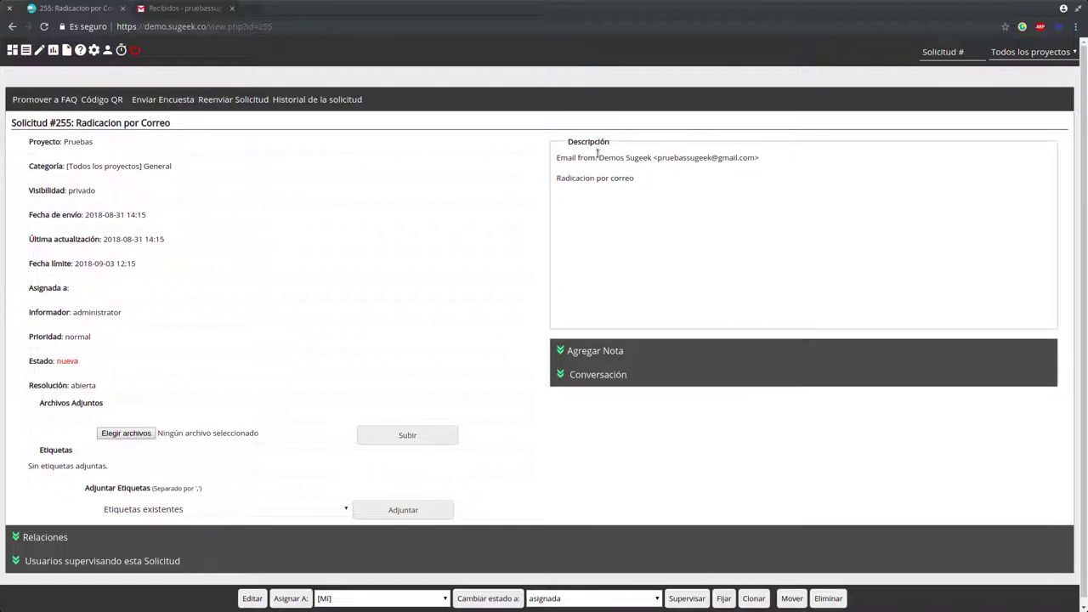
# Step: Expand the request's Conversación, Relaciones and Usuarios supervisando sections and examine the request details
pyautogui.scroll(-1, 576, 291)
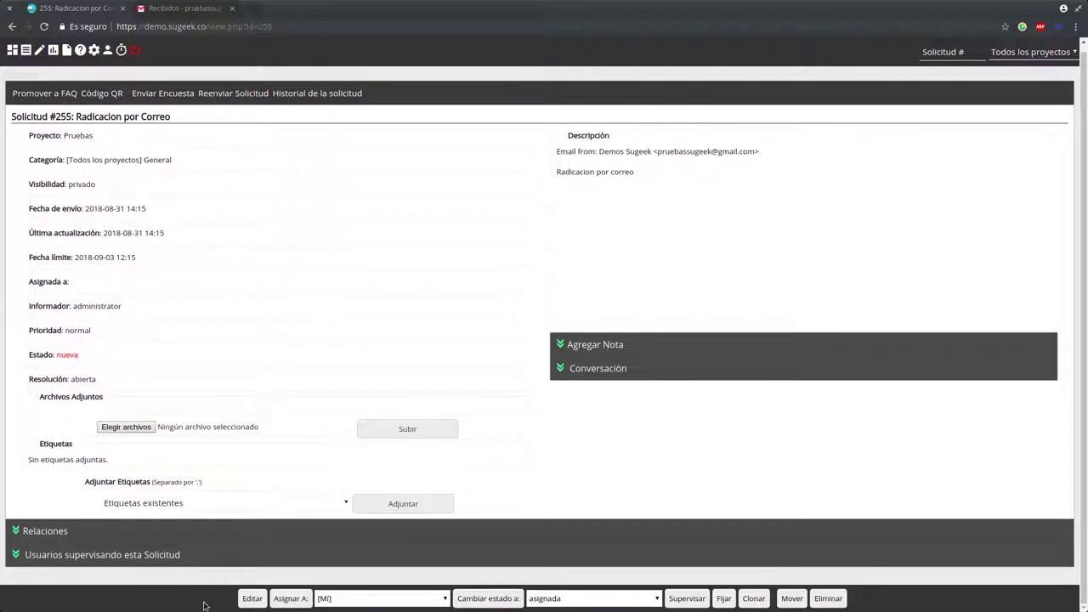
pyautogui.scroll(1, 738, 412)
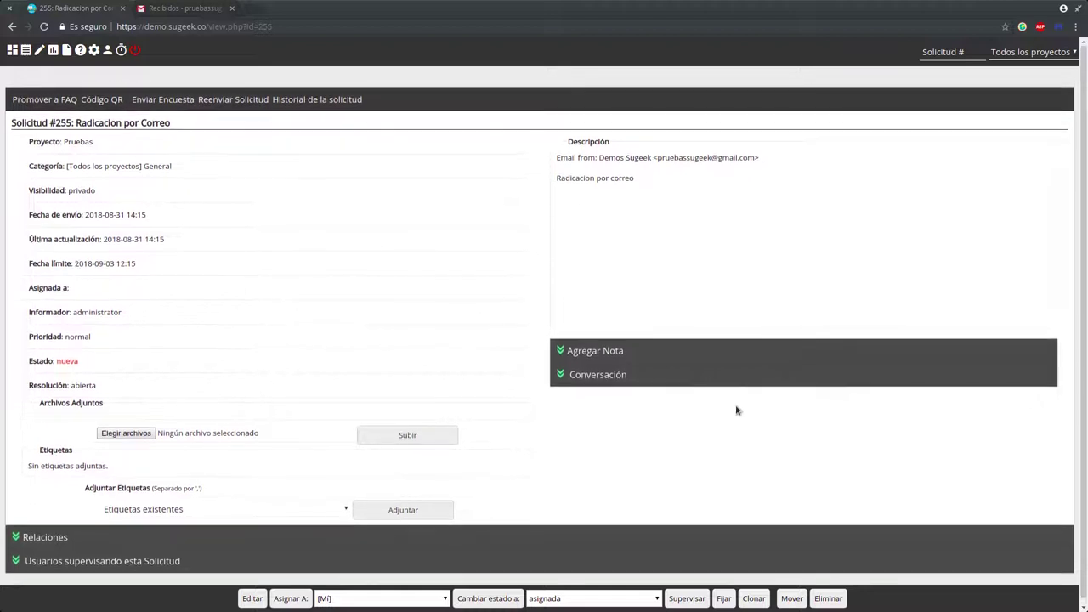
pyautogui.click(598, 375)
pyautogui.scroll(-2, 115, 535)
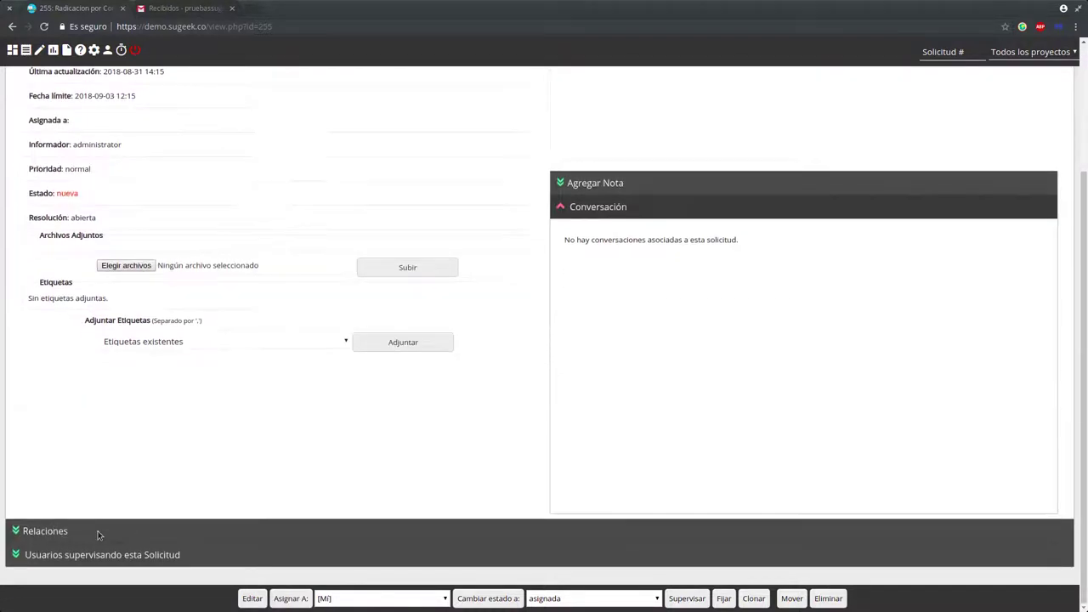
pyautogui.click(20, 534)
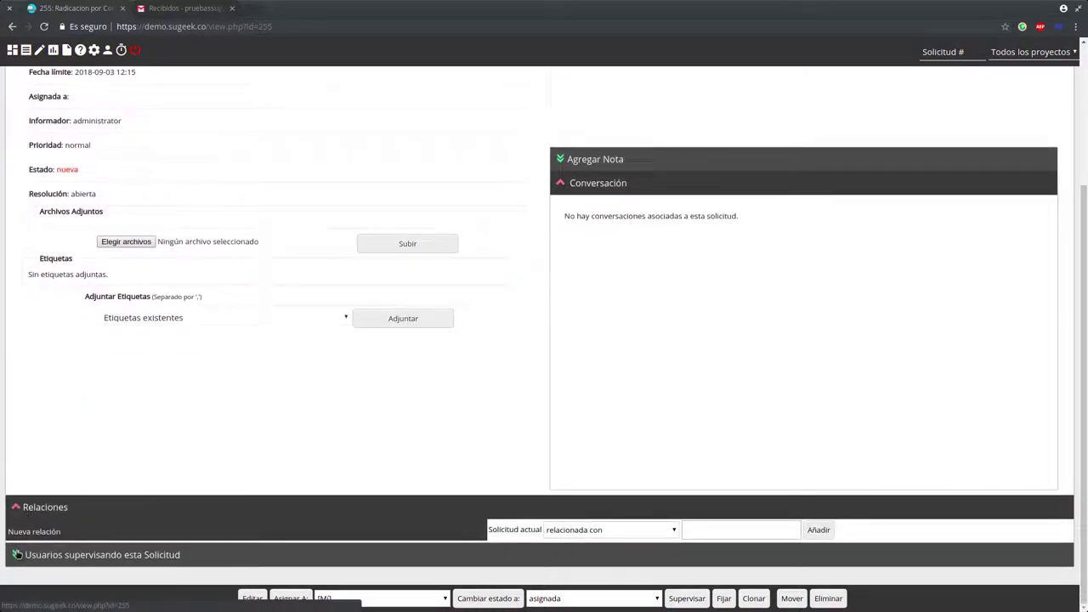
pyautogui.click(17, 554)
pyautogui.scroll(2, 687, 488)
pyautogui.scroll(-2, 687, 488)
pyautogui.scroll(1, 687, 485)
pyautogui.scroll(2, 688, 486)
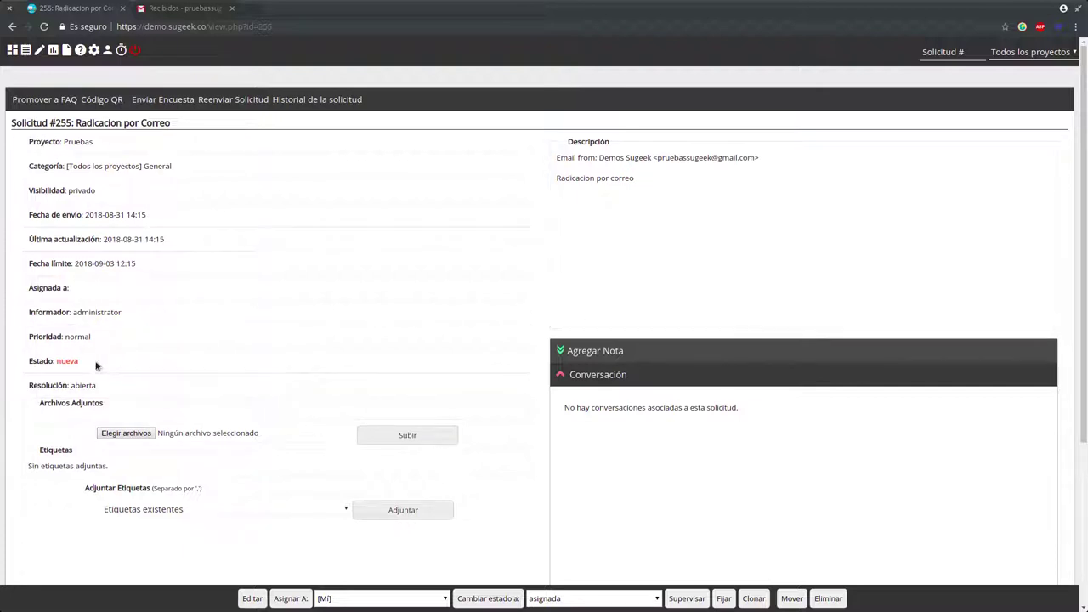
# Step: Assign request 255 to [Mí] and check its Asignada a and Estado fields
pyautogui.click(291, 598)
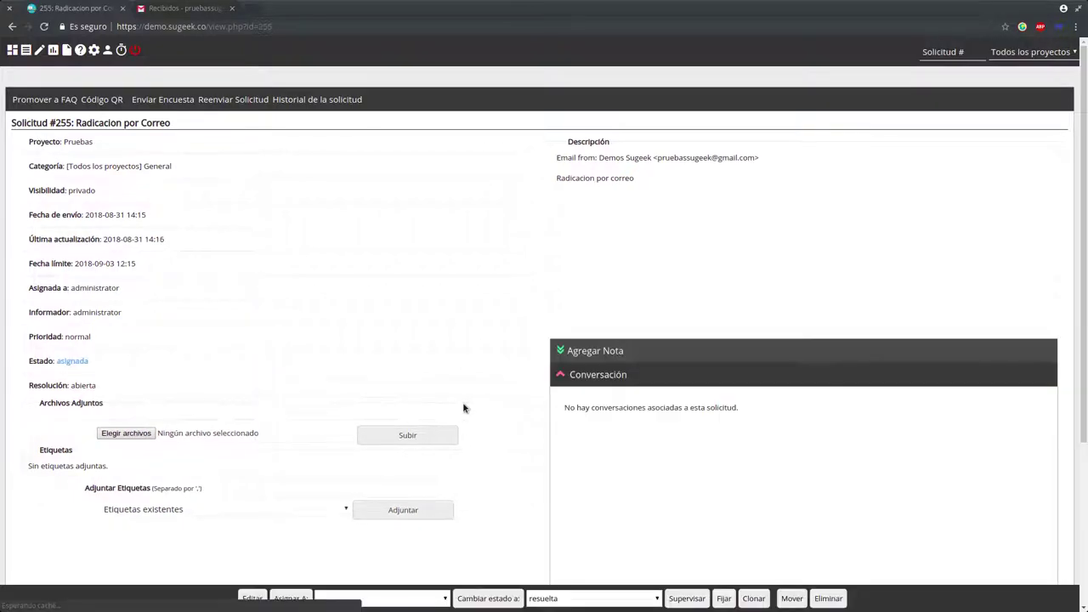
pyautogui.moveTo(55, 289); pyautogui.dragTo(135, 294)
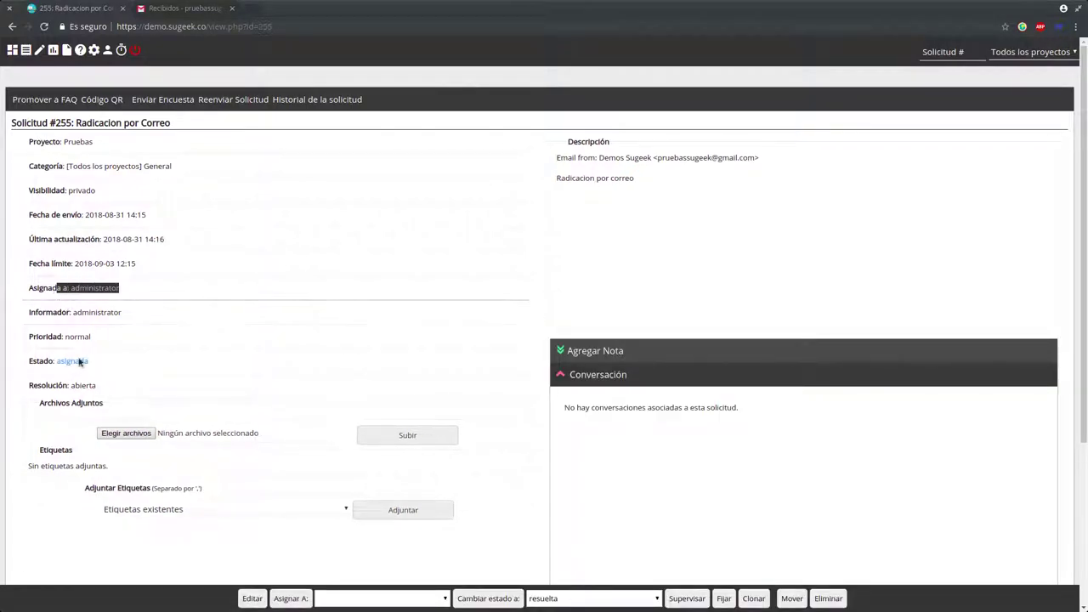
pyautogui.moveTo(40, 361); pyautogui.dragTo(93, 364)
pyautogui.click(97, 364)
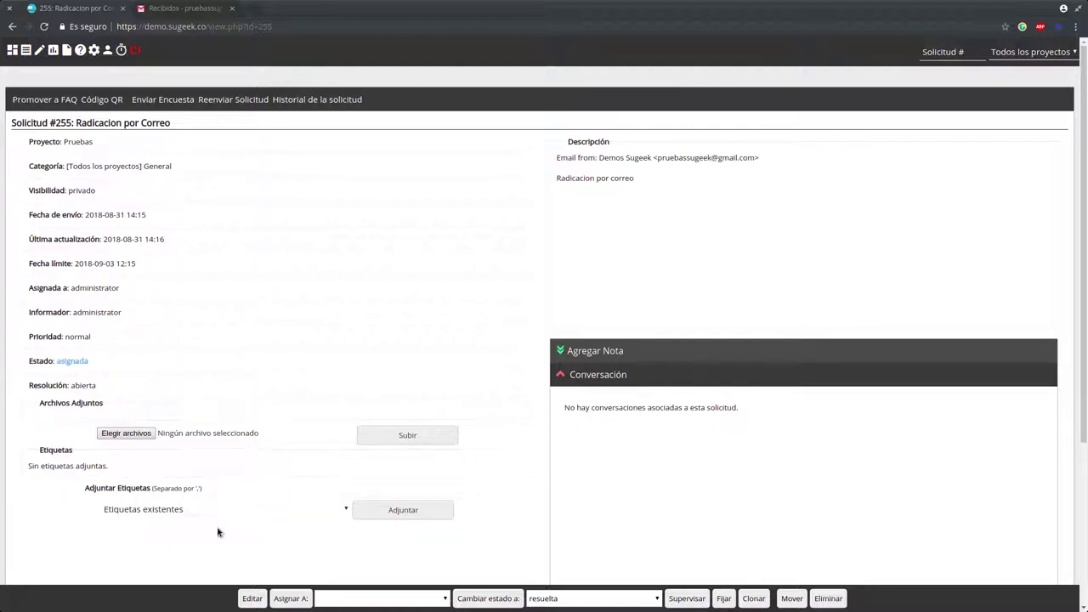
# Step: Start forwarding request 255 and fill in the original sender's e-mail as the recipient
pyautogui.click(233, 100)
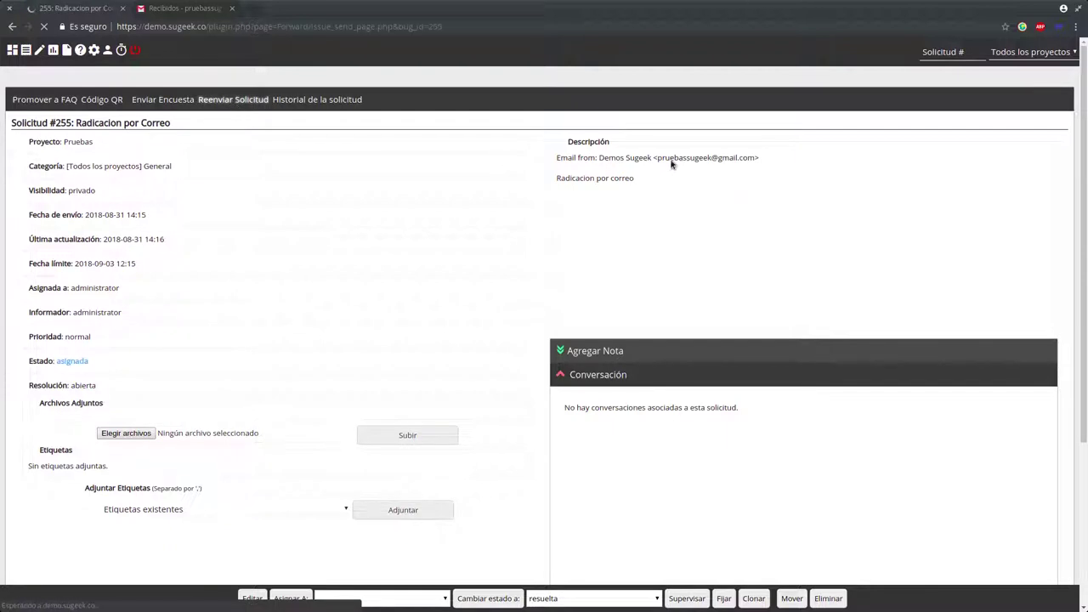
pyautogui.rightClick(244, 486)
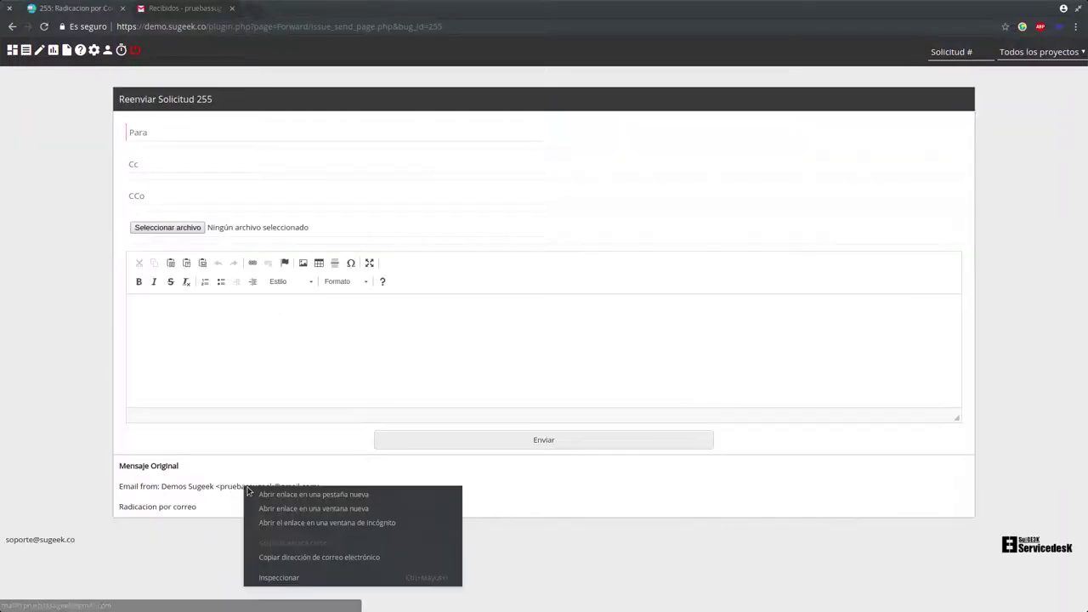
pyautogui.click(282, 557)
pyautogui.click(143, 129)
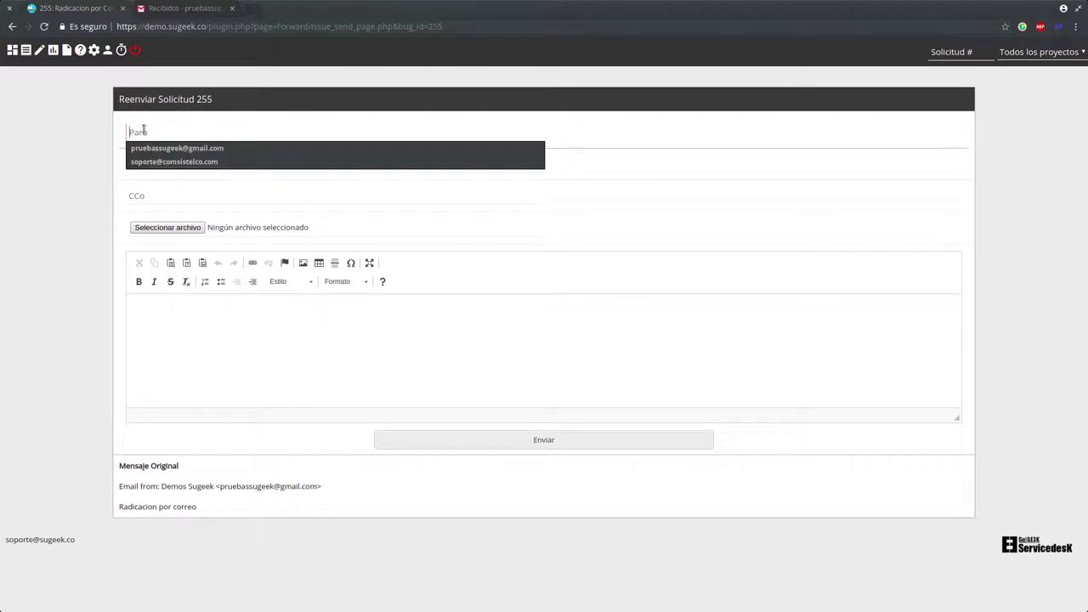
pyautogui.click(157, 148)
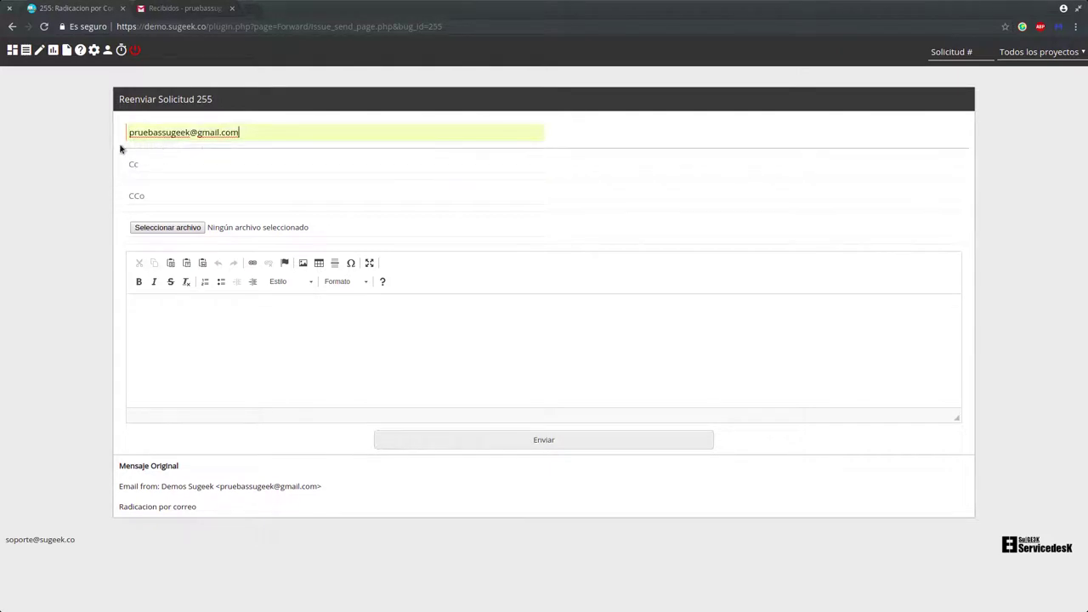
# Step: Attach the .3gpp recording from the Telegram Desktop folder and send the forward with the message "Respuesta a solicitud"
pyautogui.click(156, 230)
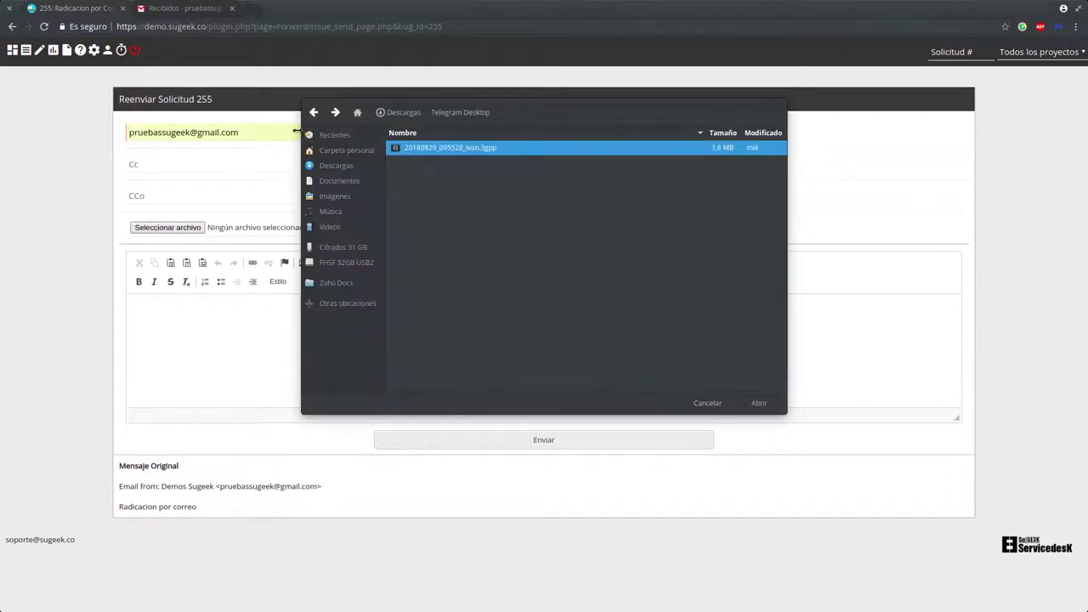
pyautogui.click(755, 405)
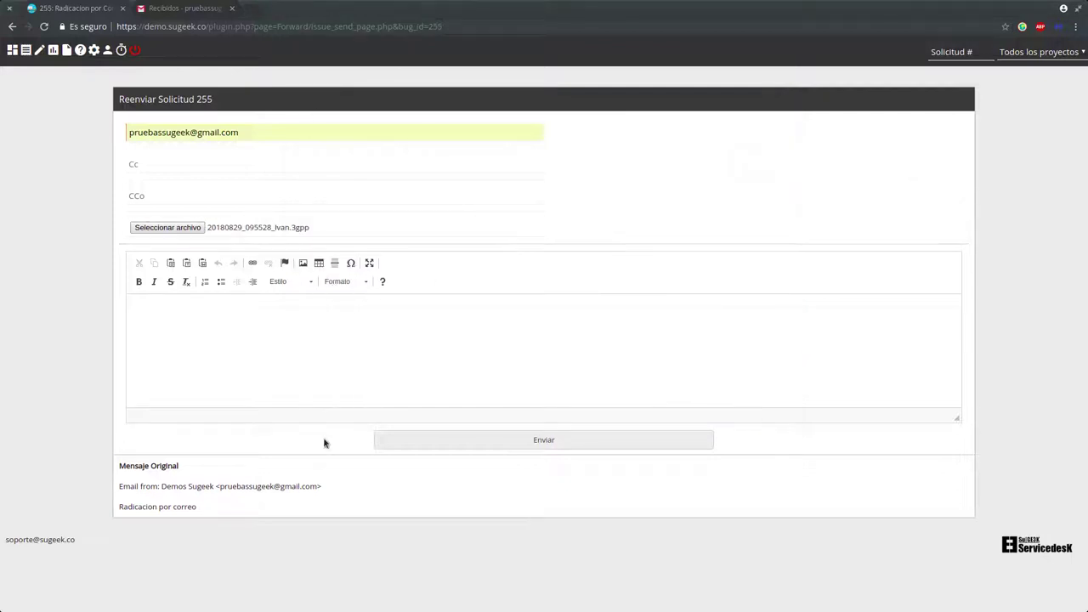
pyautogui.click(332, 351)
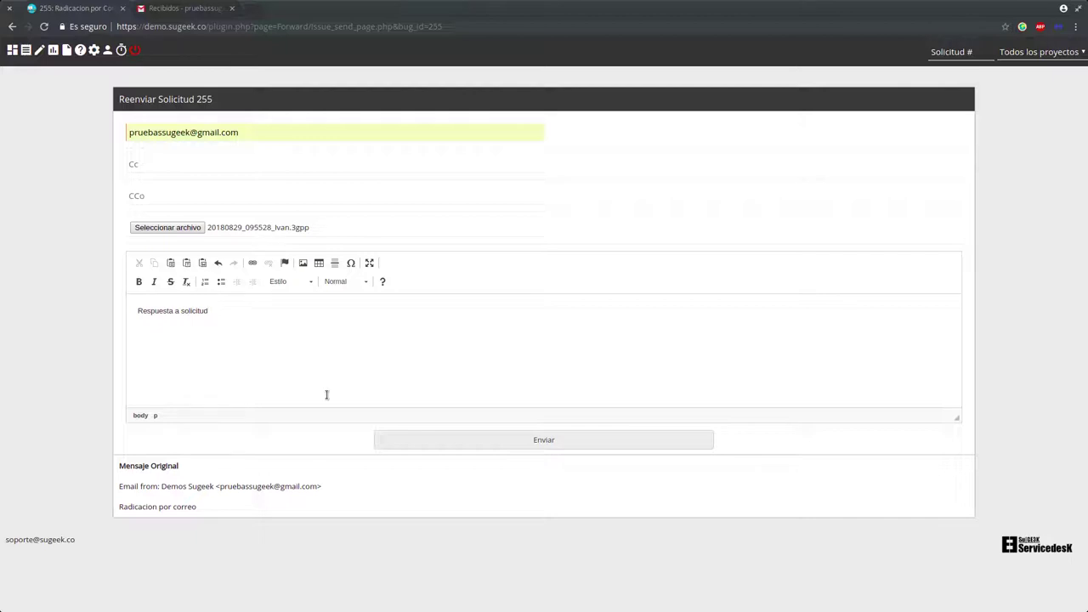
pyautogui.click(512, 444)
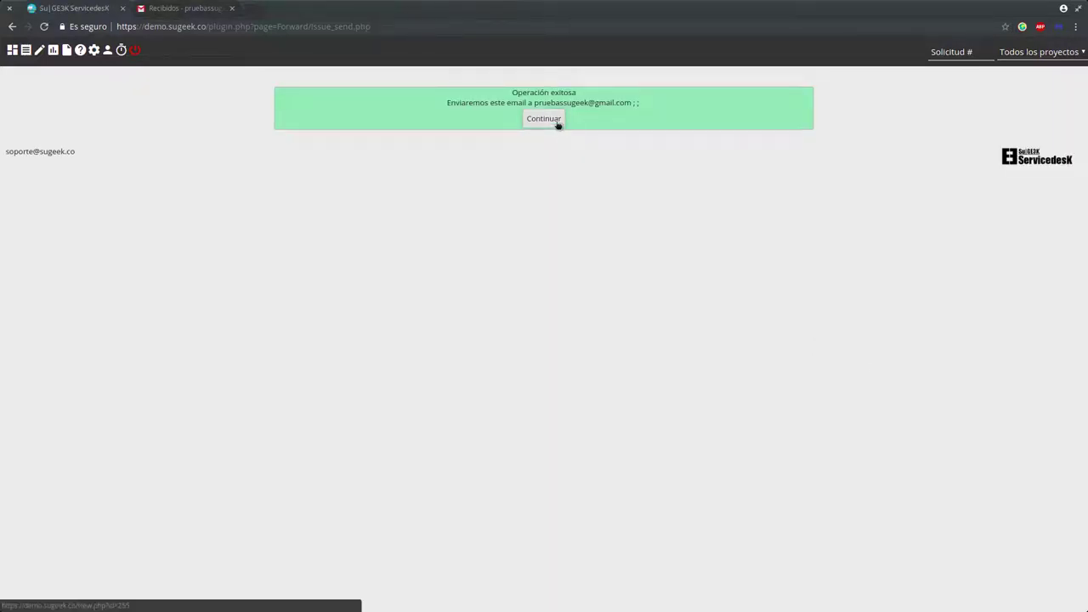
pyautogui.click(558, 124)
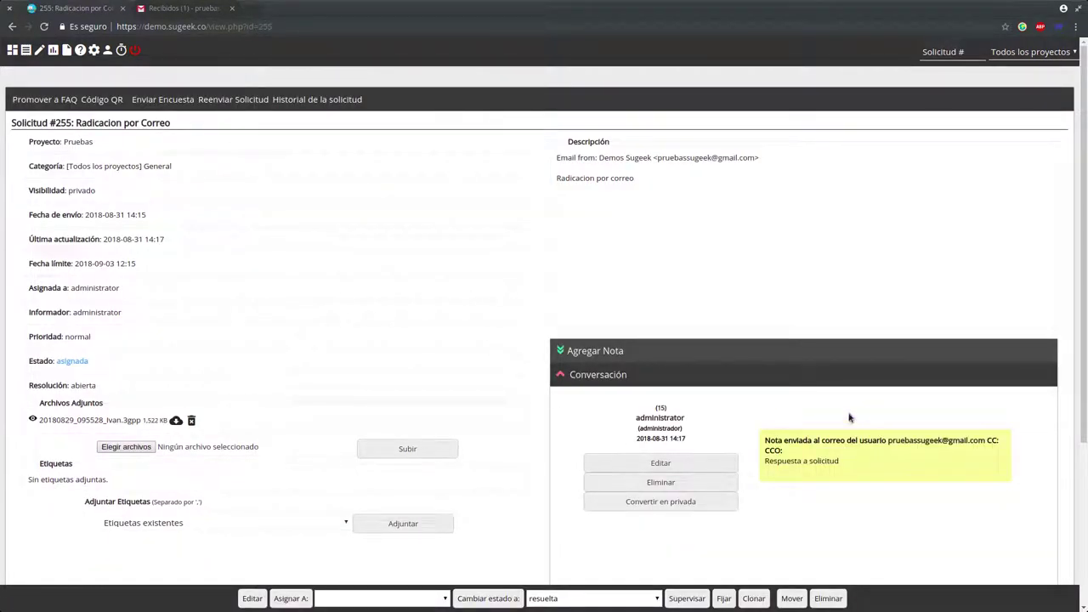
pyautogui.moveTo(845, 464); pyautogui.dragTo(757, 439)
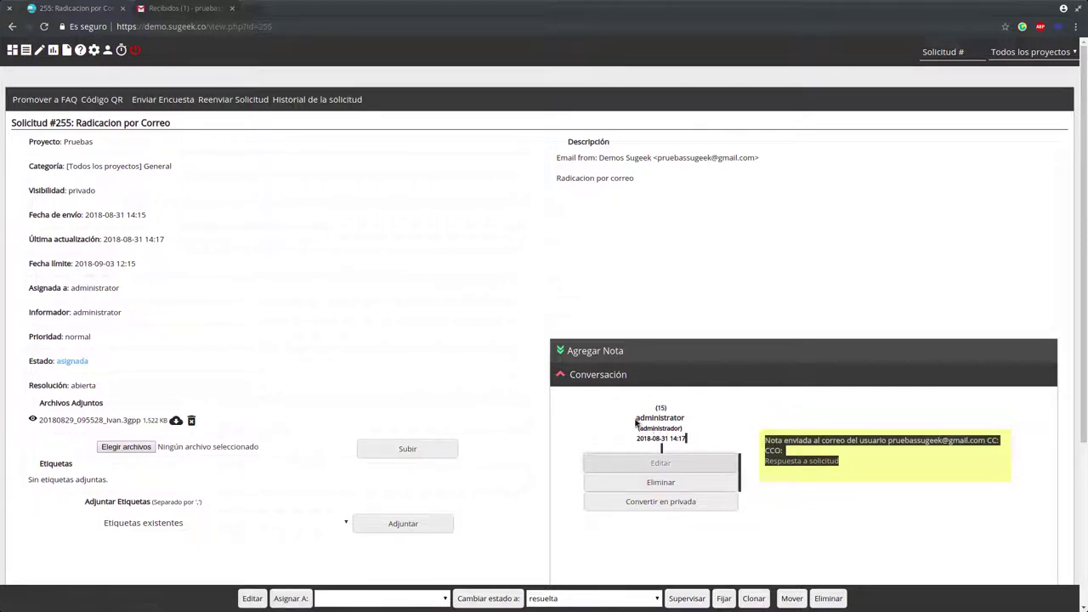
pyautogui.click(853, 466)
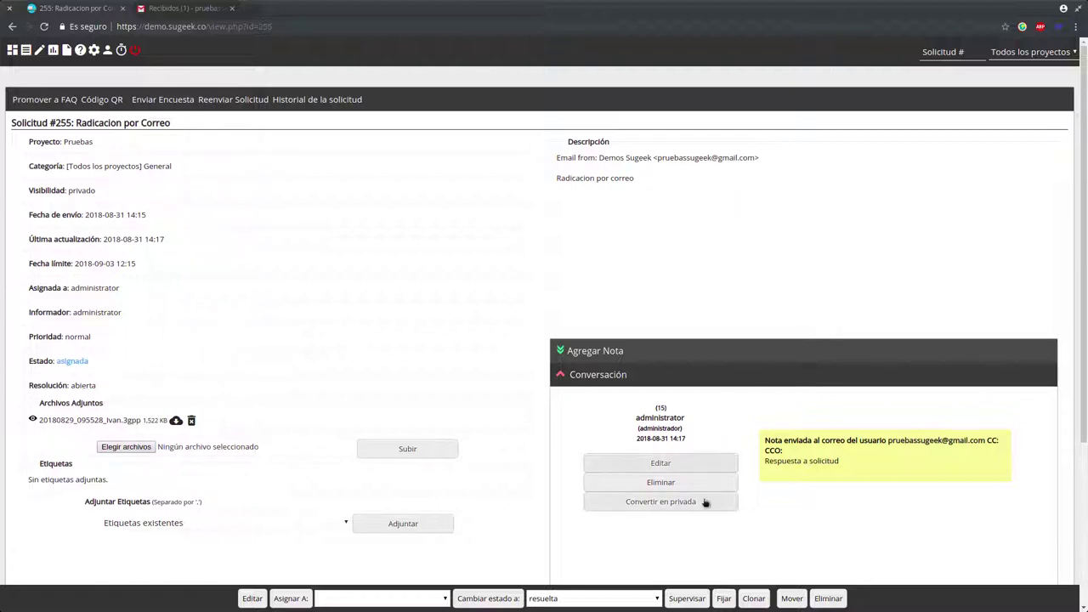
# Step: Add a note reading "Local" to request 255
pyautogui.click(582, 350)
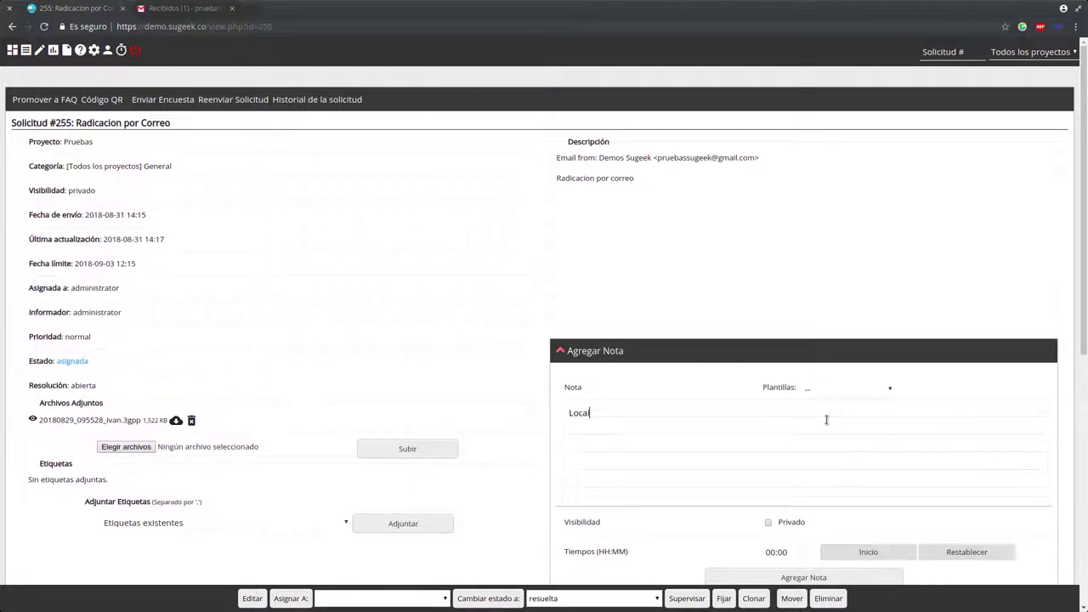
pyautogui.scroll(-2, 716, 502)
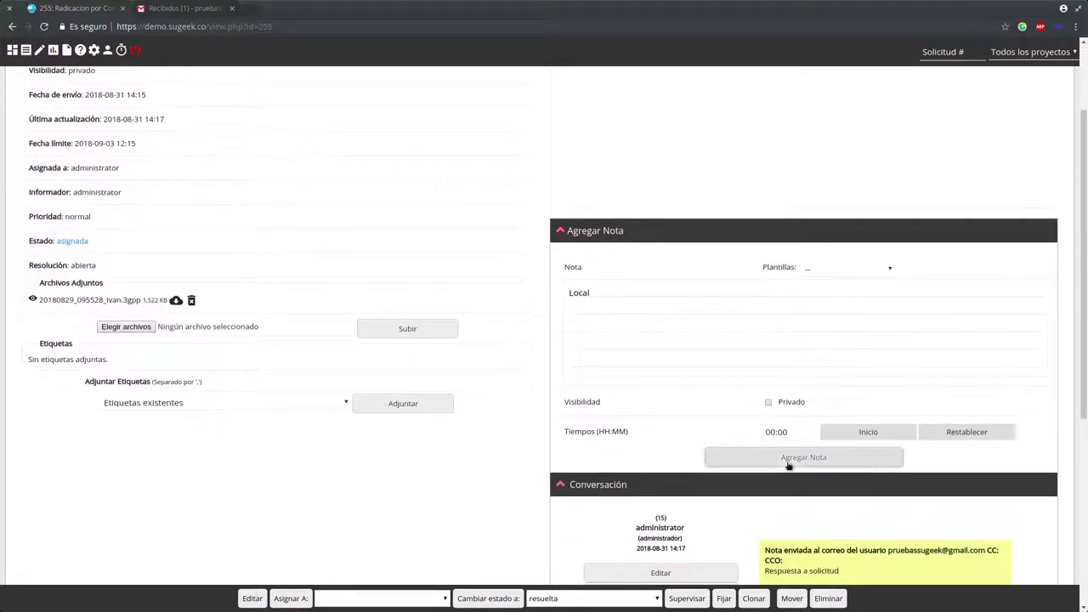
pyautogui.click(789, 461)
# Step: Add another note to request 255 filled from the Recepción template
pyautogui.click(832, 270)
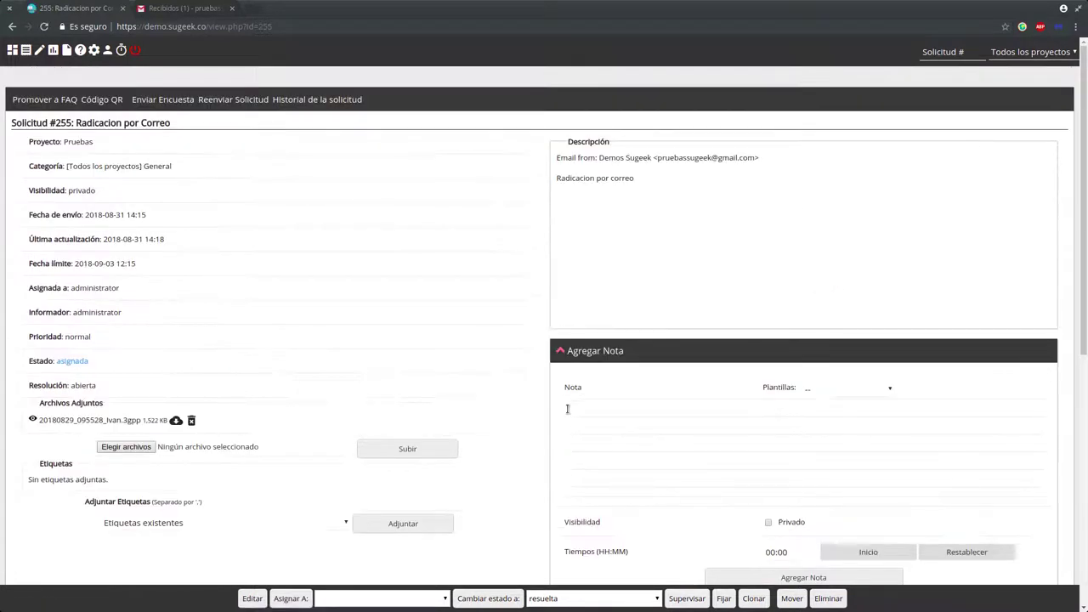
pyautogui.scroll(-2, 646, 383)
pyautogui.click(829, 269)
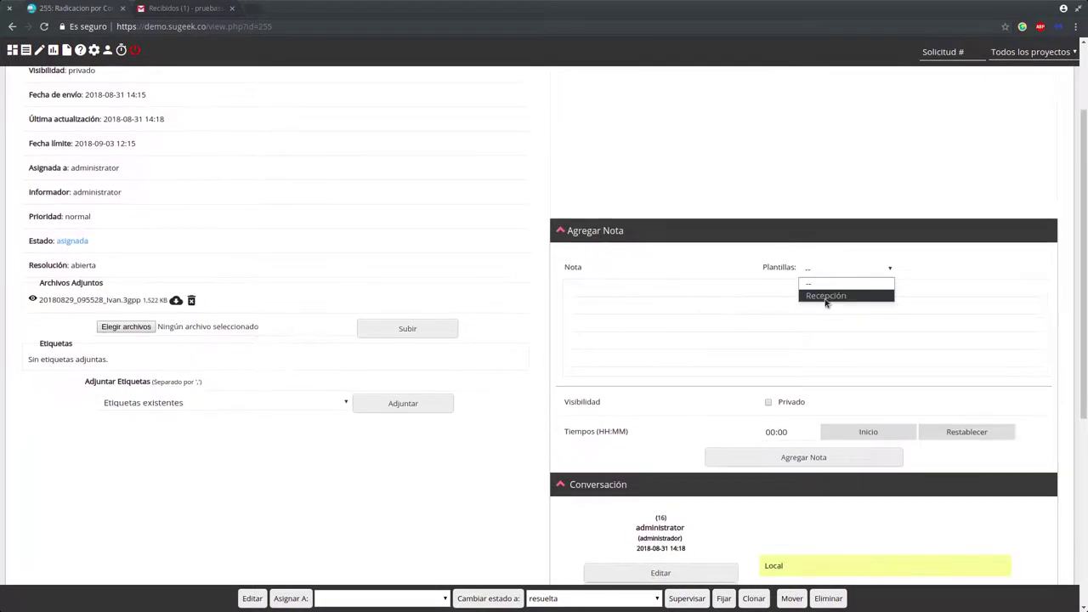
pyautogui.click(826, 298)
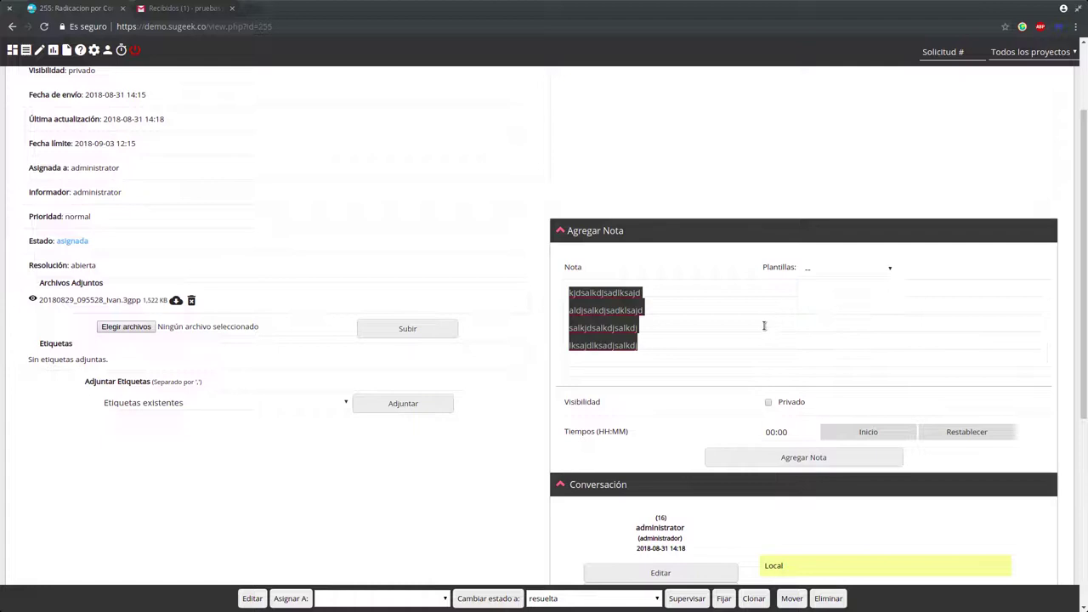
pyautogui.click(879, 461)
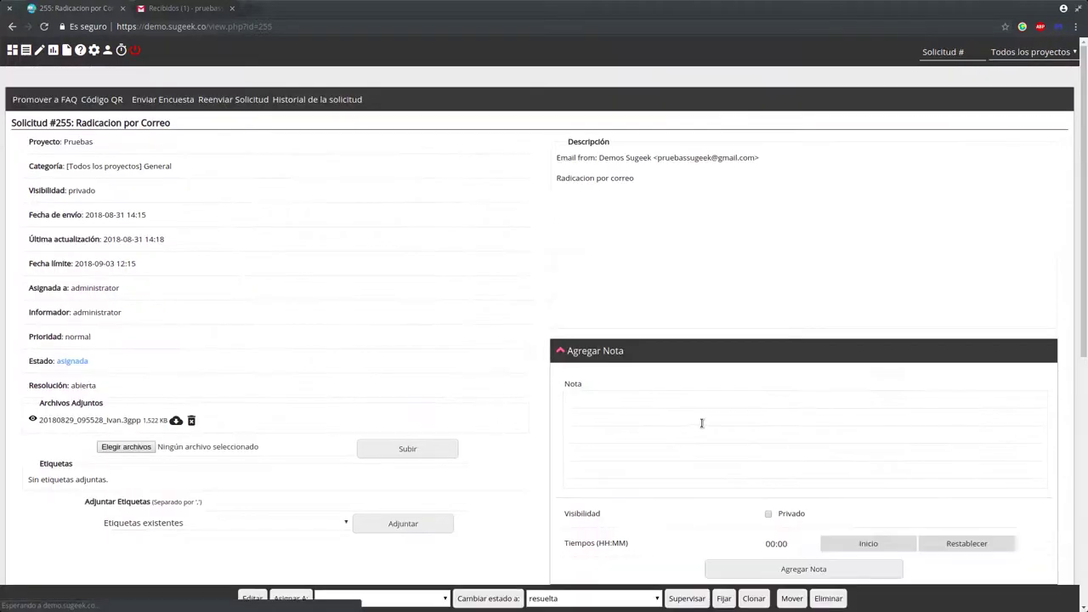
# Step: Review all notes in the request's Conversación section, from the newest to the oldest
pyautogui.scroll(-3, 697, 428)
pyautogui.scroll(2, 732, 438)
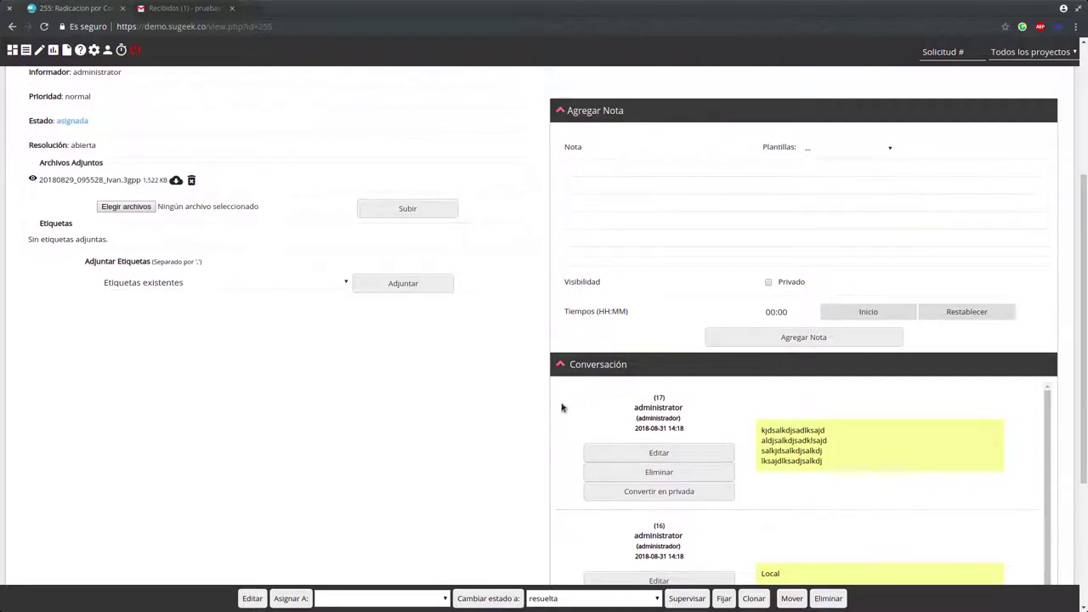
pyautogui.scroll(-3, 481, 401)
pyautogui.scroll(-2, 848, 258)
pyautogui.scroll(2, 847, 303)
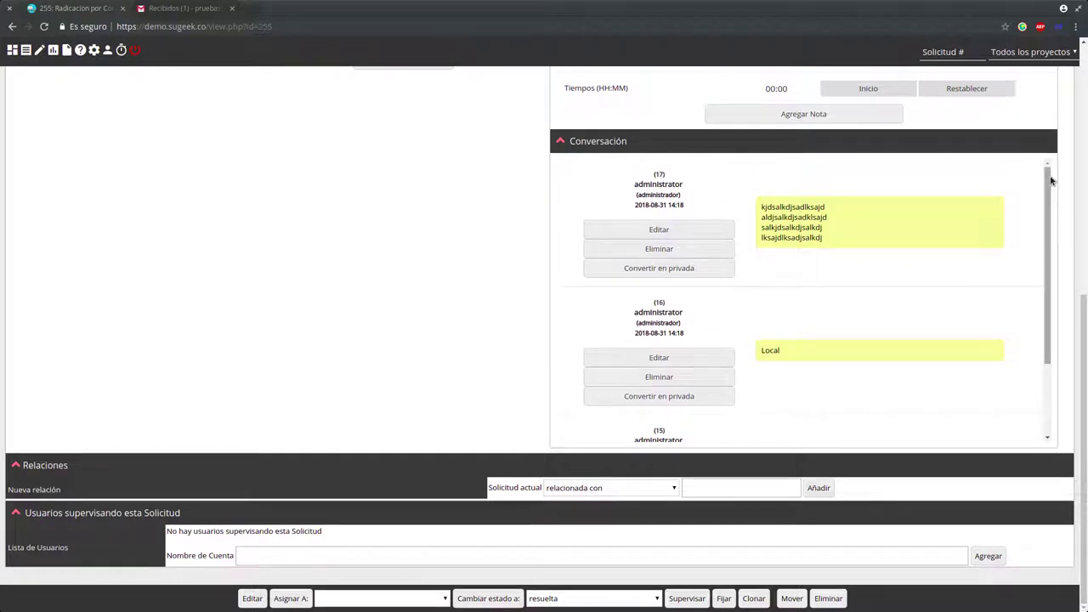
pyautogui.scroll(-2, 1049, 182)
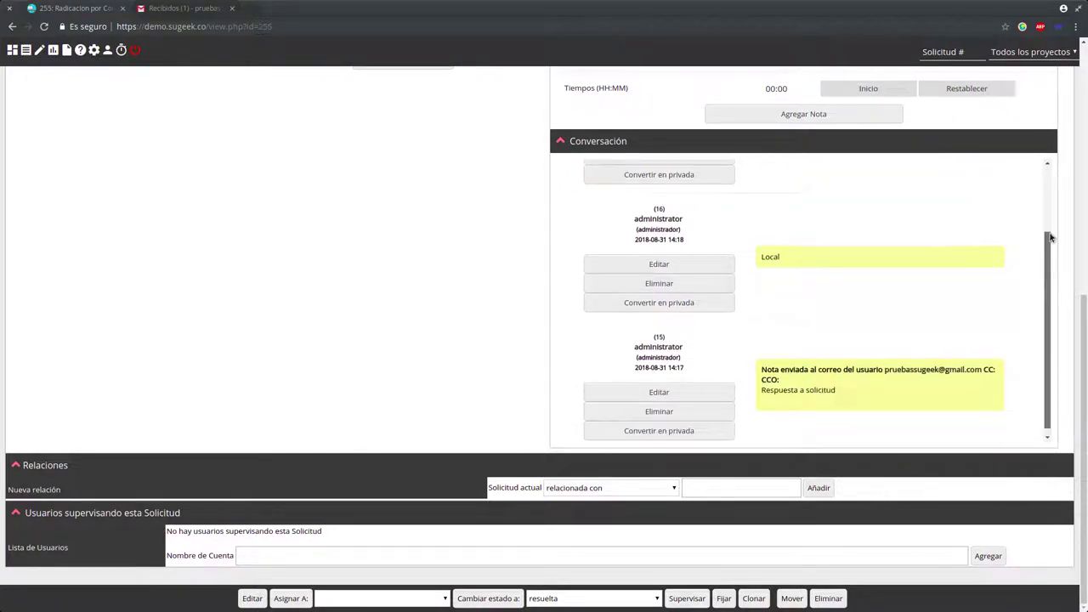
pyautogui.scroll(2, 1052, 180)
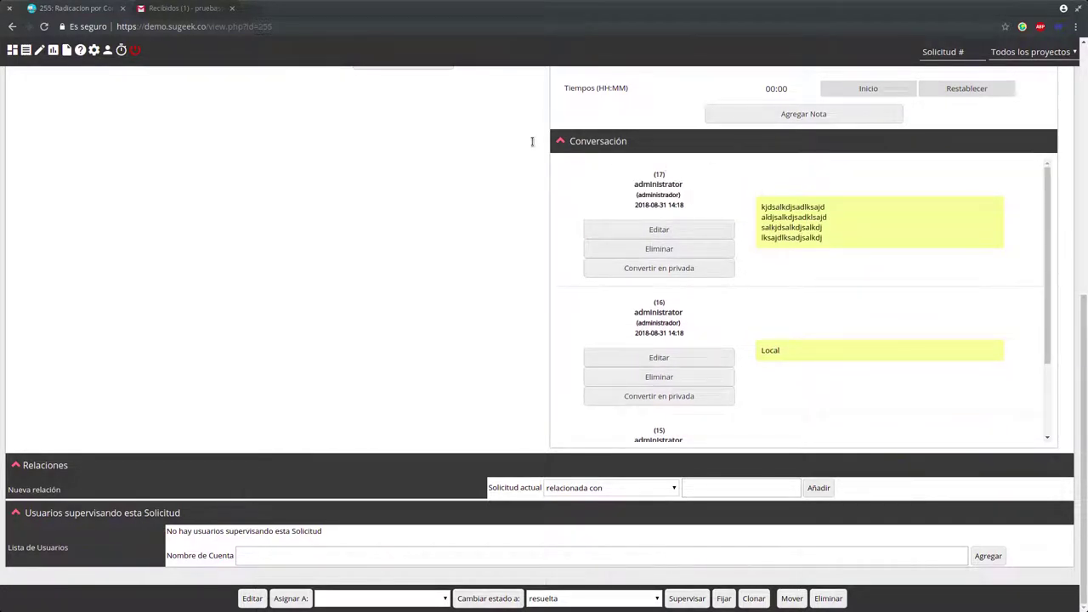
# Step: Switch to Gmail, open the "[Pruebas 255]: Radicacion por Correo" email and send a reply reading "Respuesta"
pyautogui.click(561, 141)
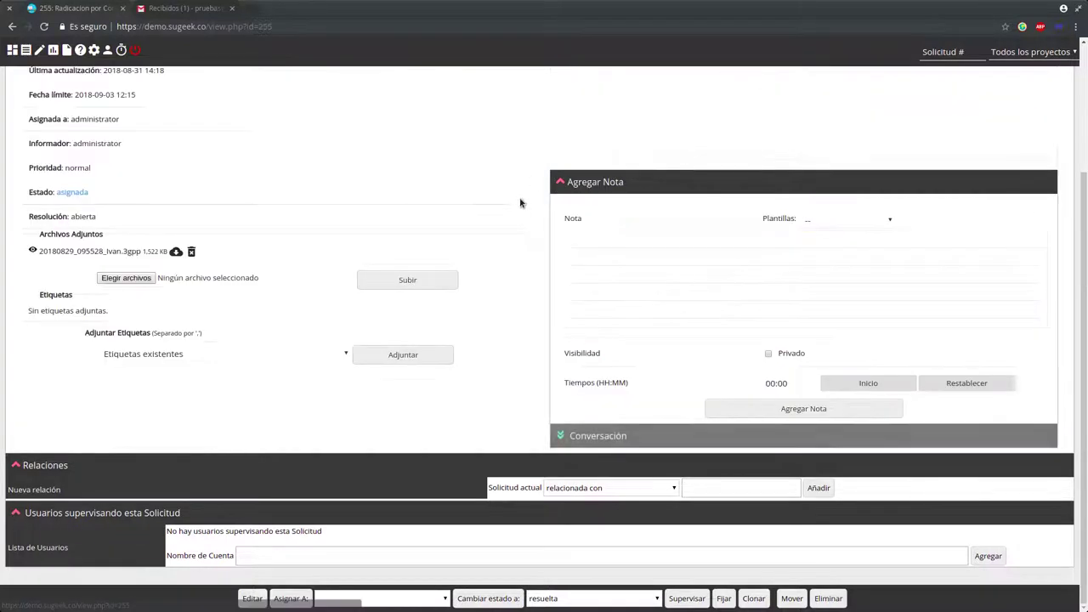
pyautogui.click(179, 7)
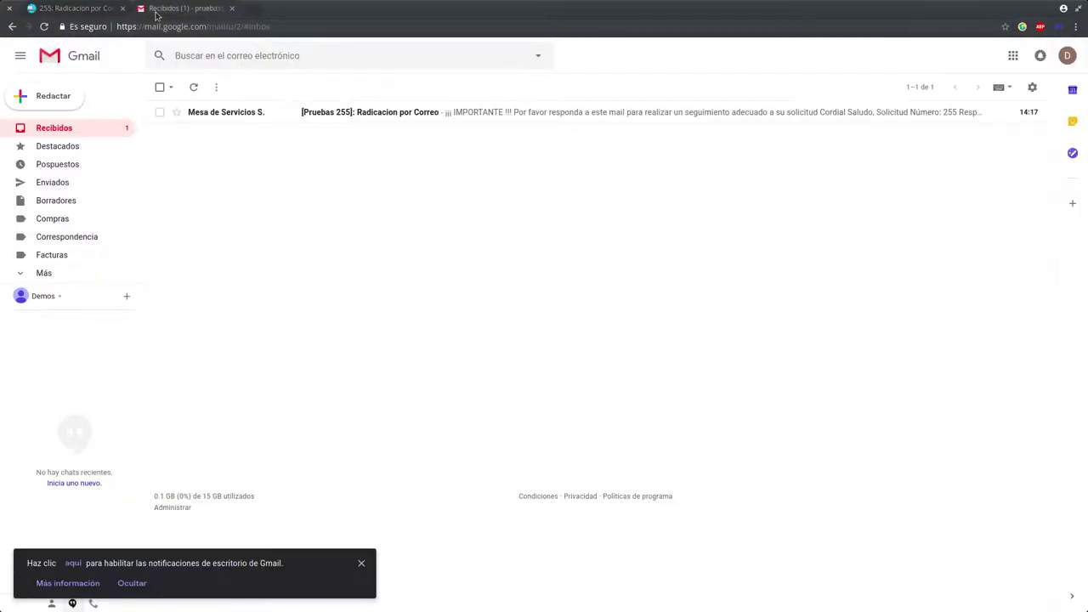
pyautogui.click(408, 124)
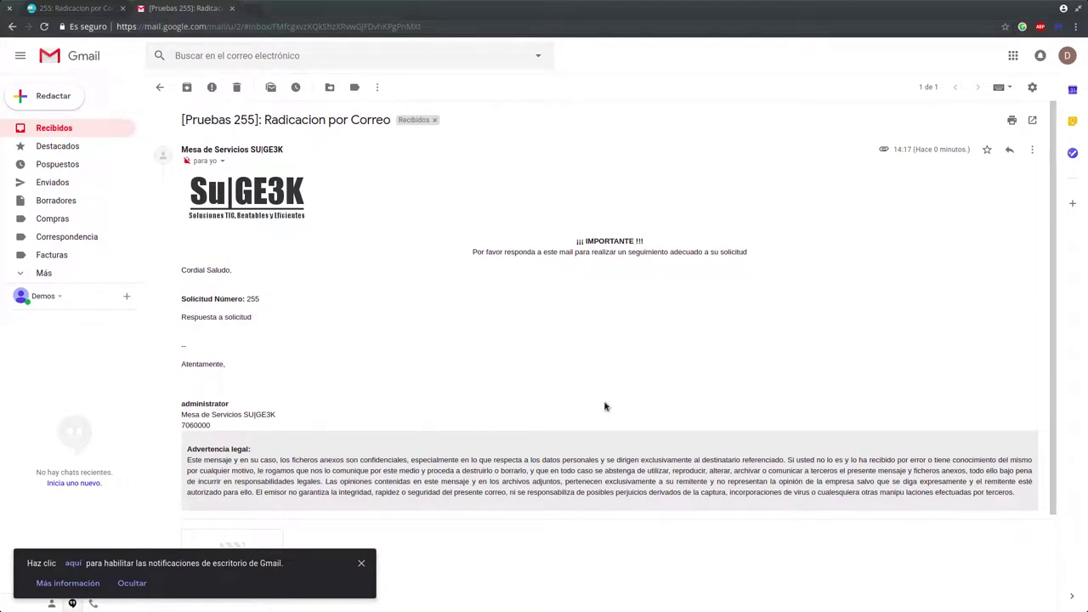
pyautogui.click(1009, 149)
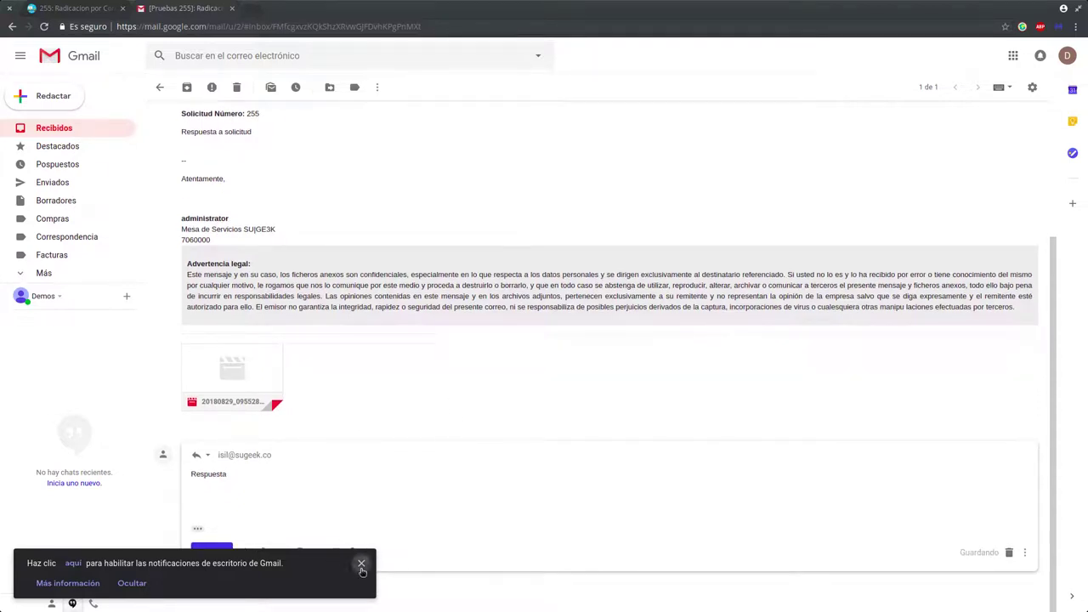
pyautogui.click(213, 552)
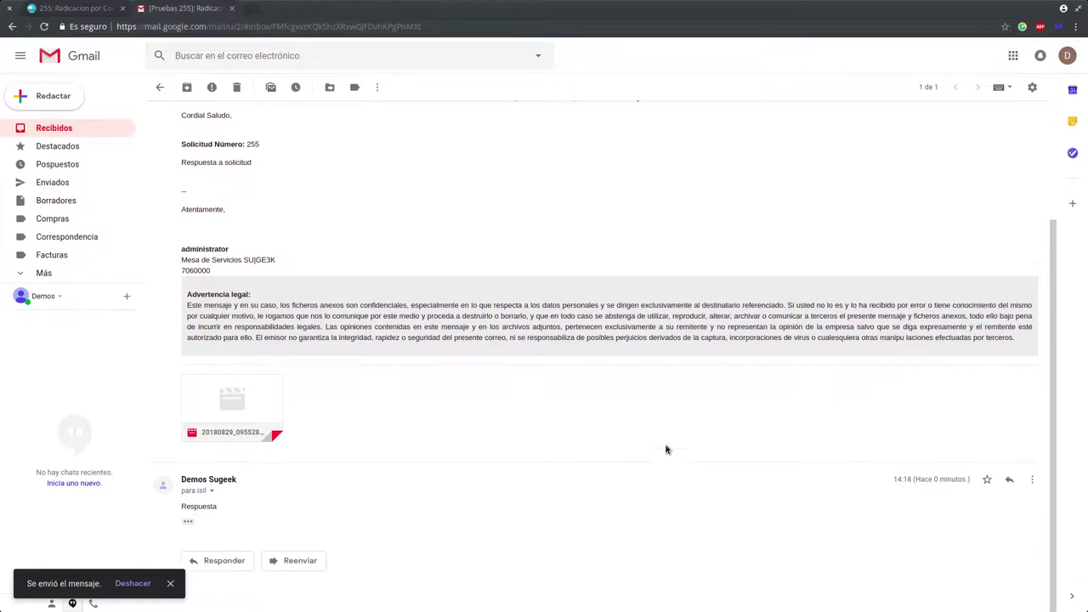
# Step: Highlight the project name in the subject line of the "Radicacion por Correo" email thread
pyautogui.scroll(3, 602, 348)
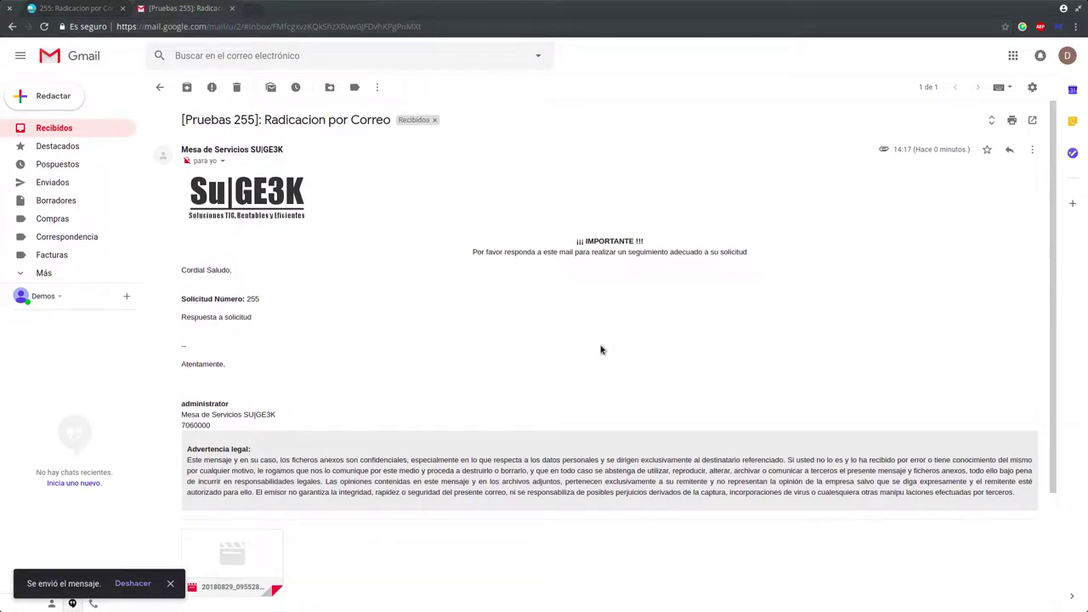
pyautogui.moveTo(192, 120); pyautogui.dragTo(234, 120)
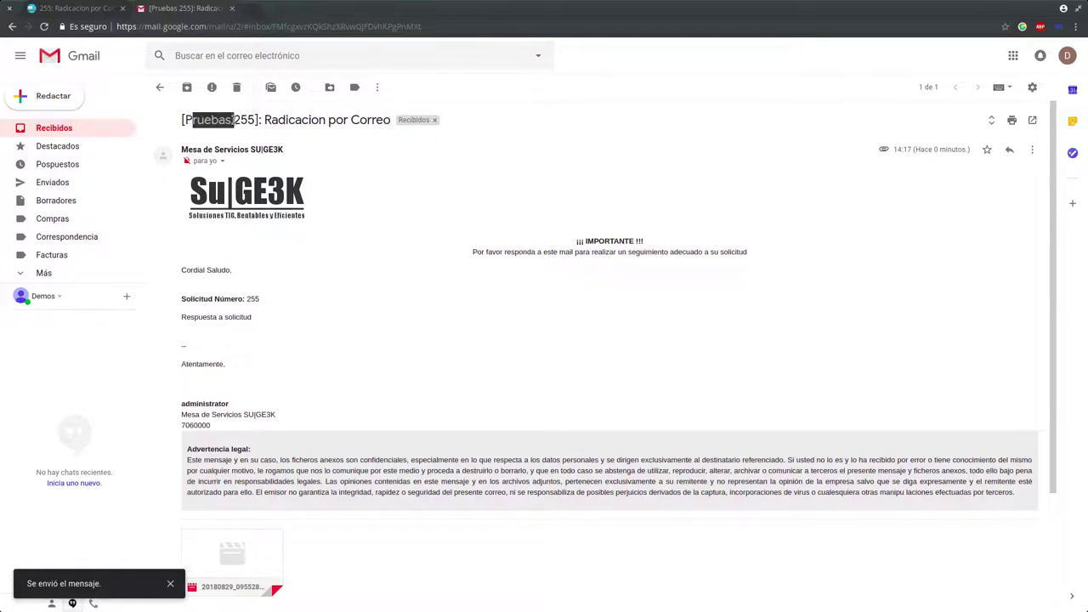
pyautogui.click(528, 318)
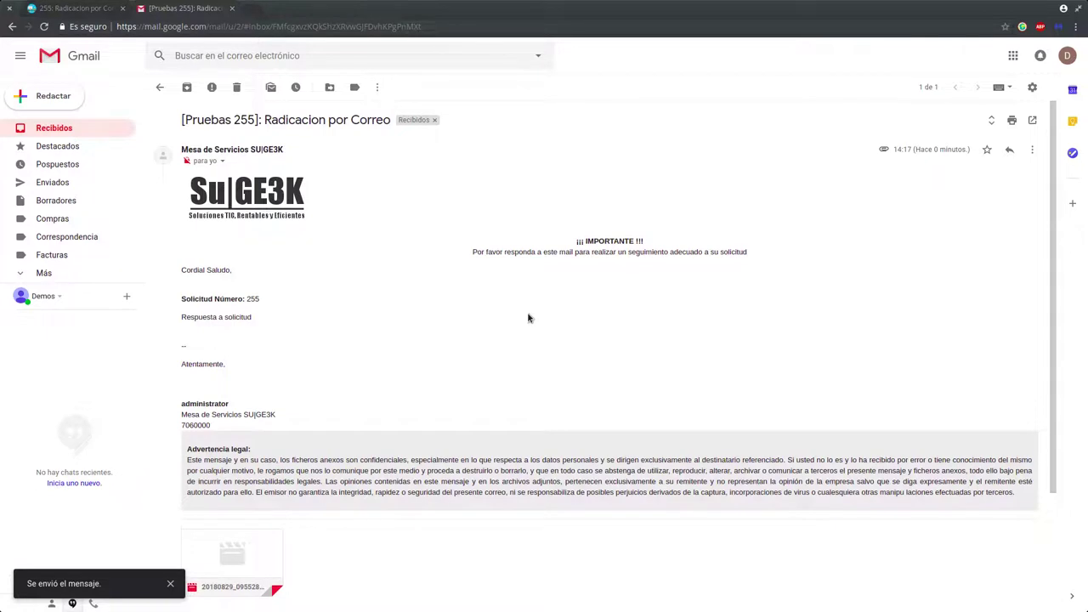
# Step: Return to request 255 in the service desk, reload it and read the emailed reply in the Conversación section
pyautogui.click(81, 5)
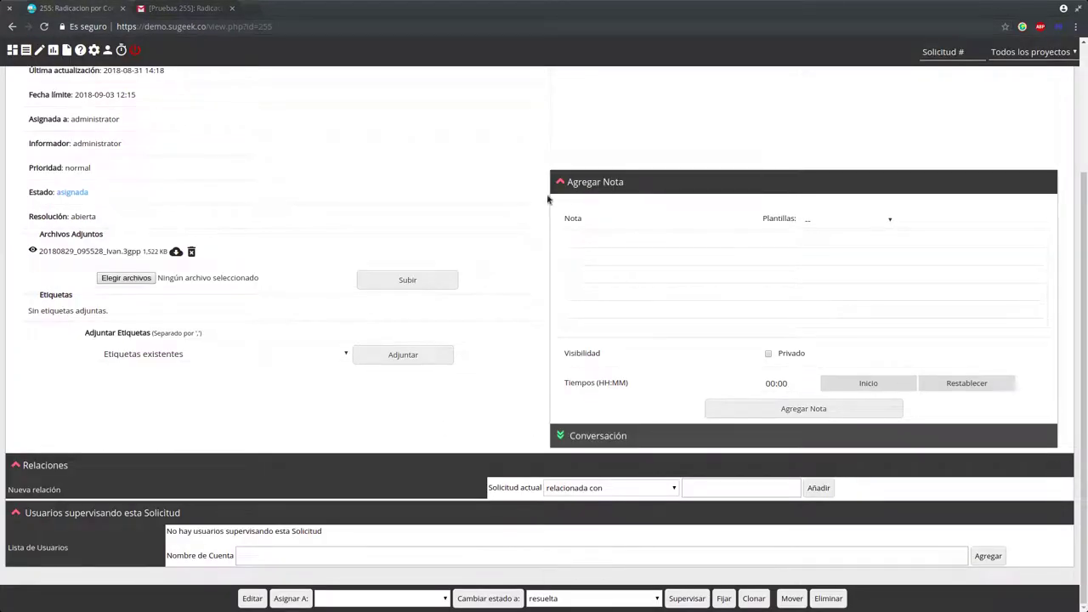
pyautogui.click(562, 184)
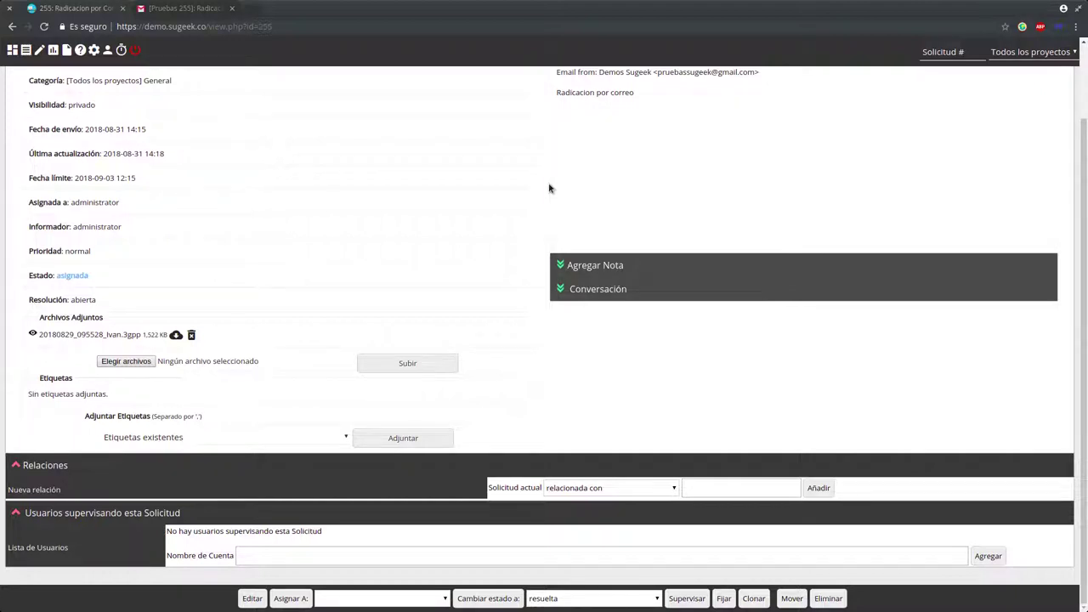
pyautogui.click(560, 295)
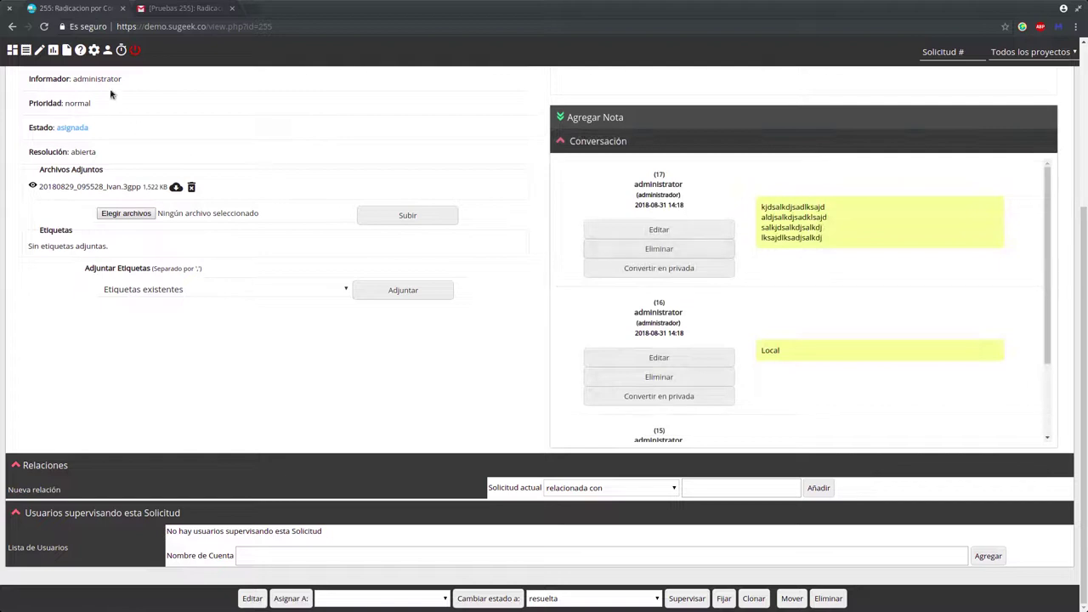
pyautogui.click(44, 28)
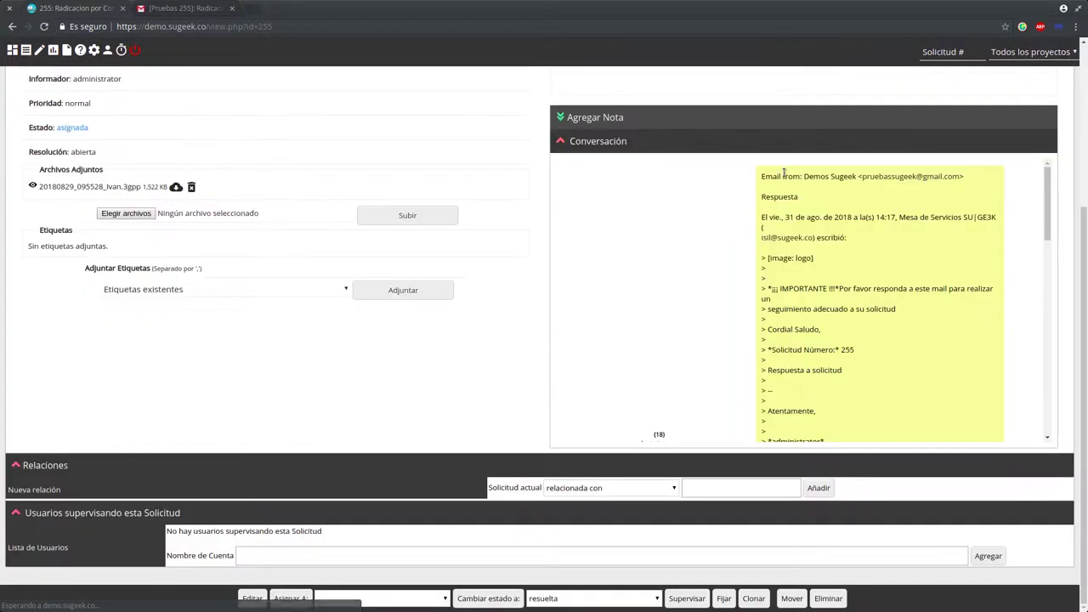
pyautogui.doubleClick(768, 198)
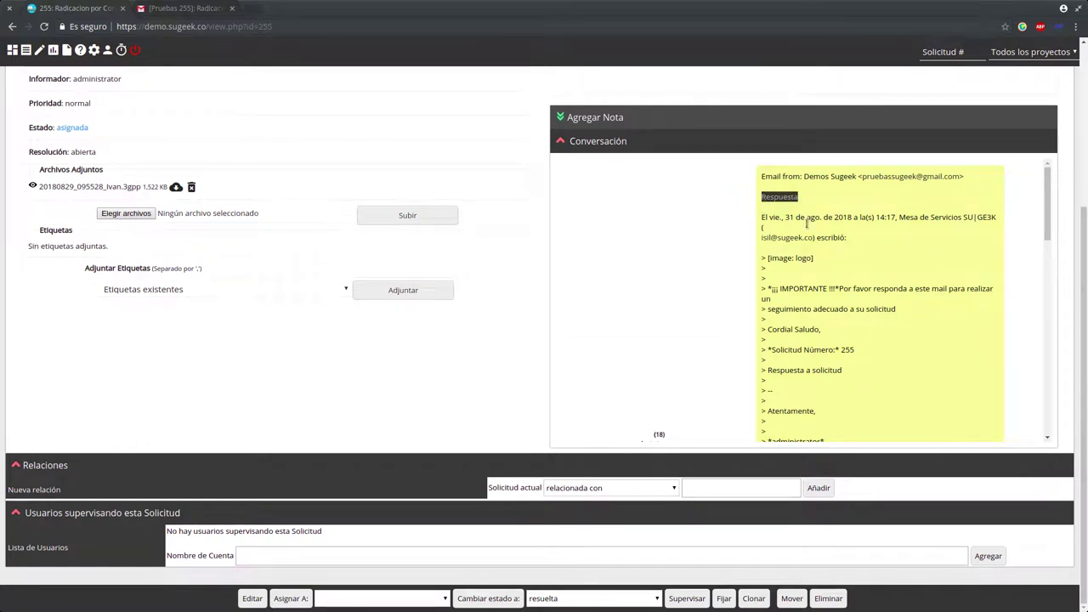
pyautogui.scroll(-3, 781, 260)
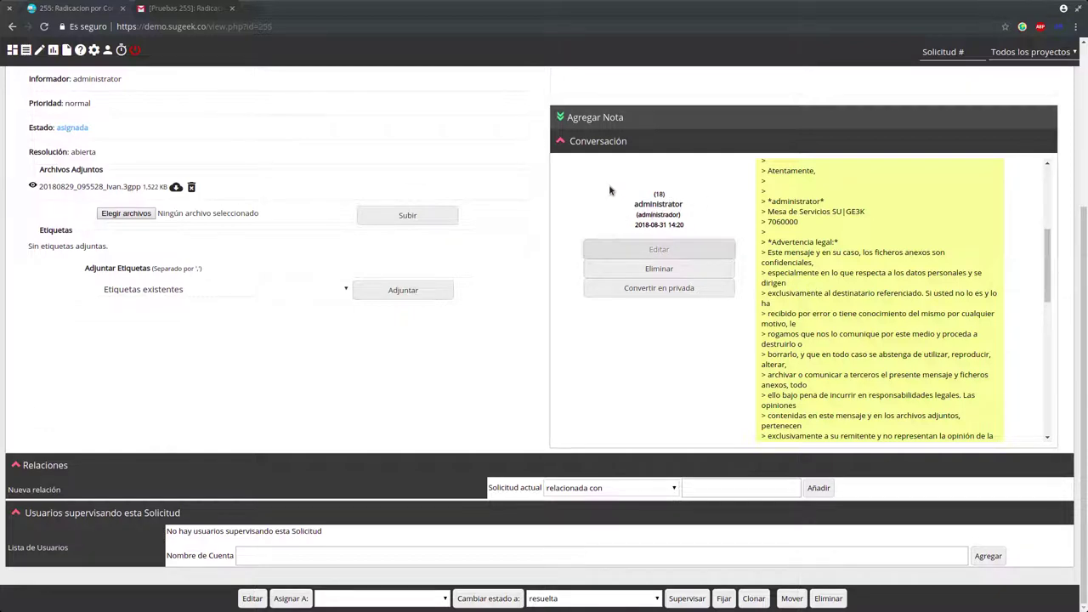
pyautogui.click(562, 142)
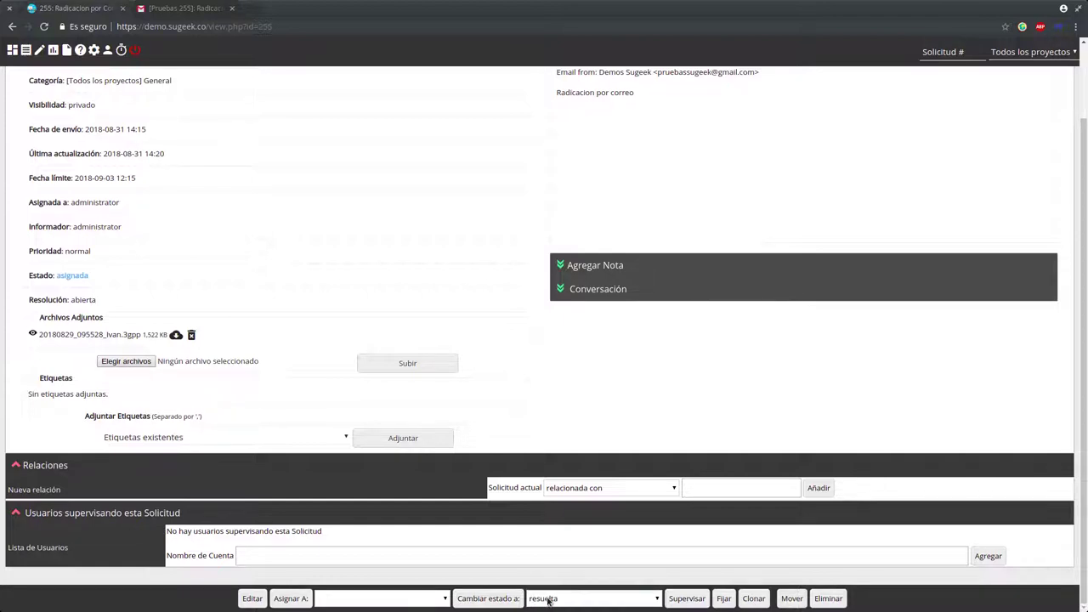
# Step: Resolve request 255 with the resolution corregida and close it with a note from the Recepción template
pyautogui.click(491, 598)
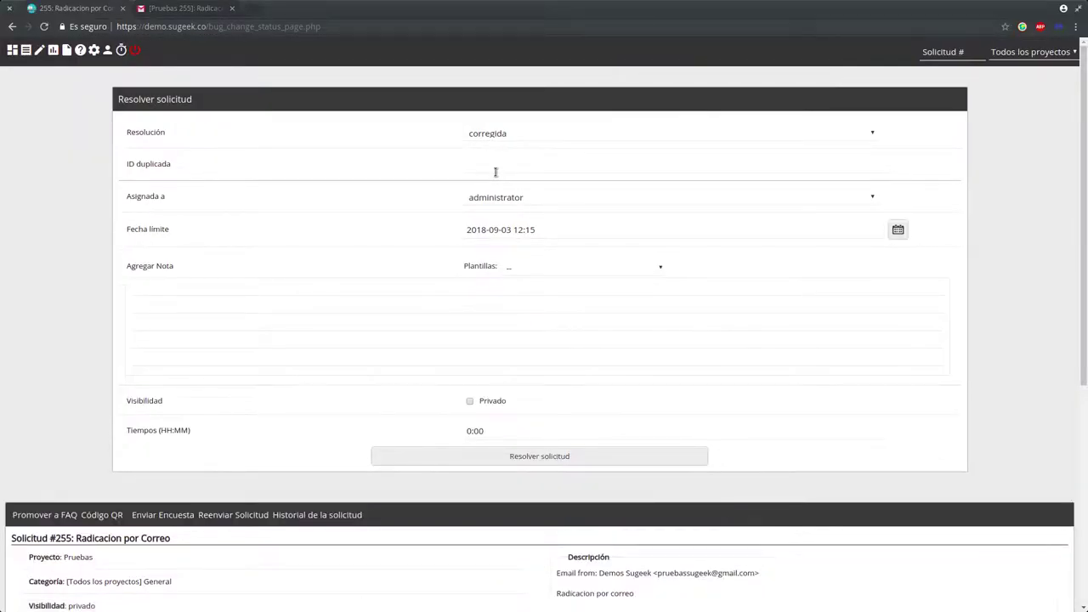
pyautogui.click(519, 456)
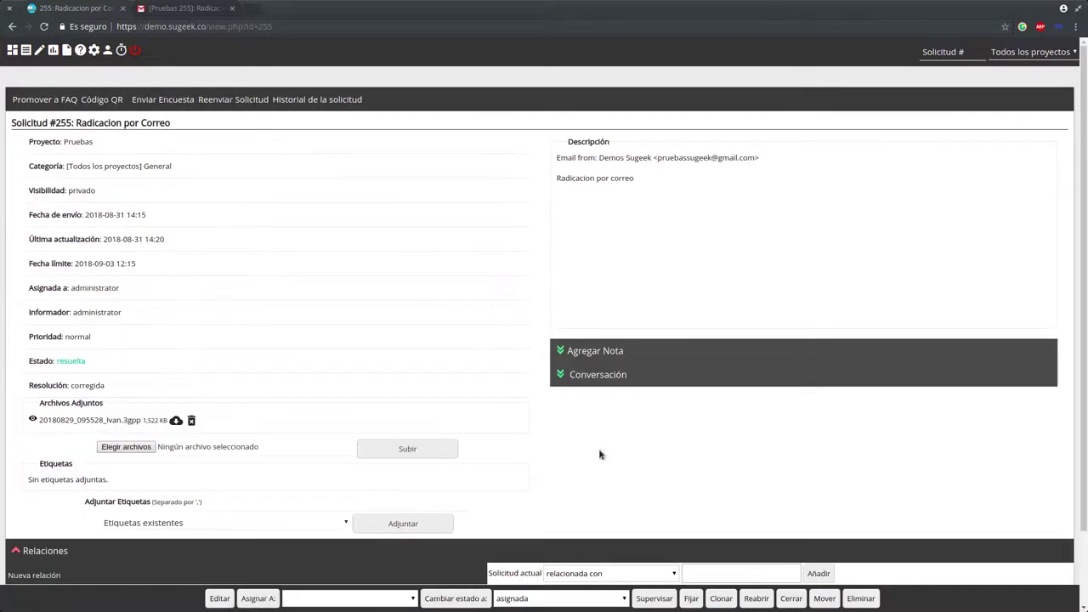
pyautogui.click(792, 598)
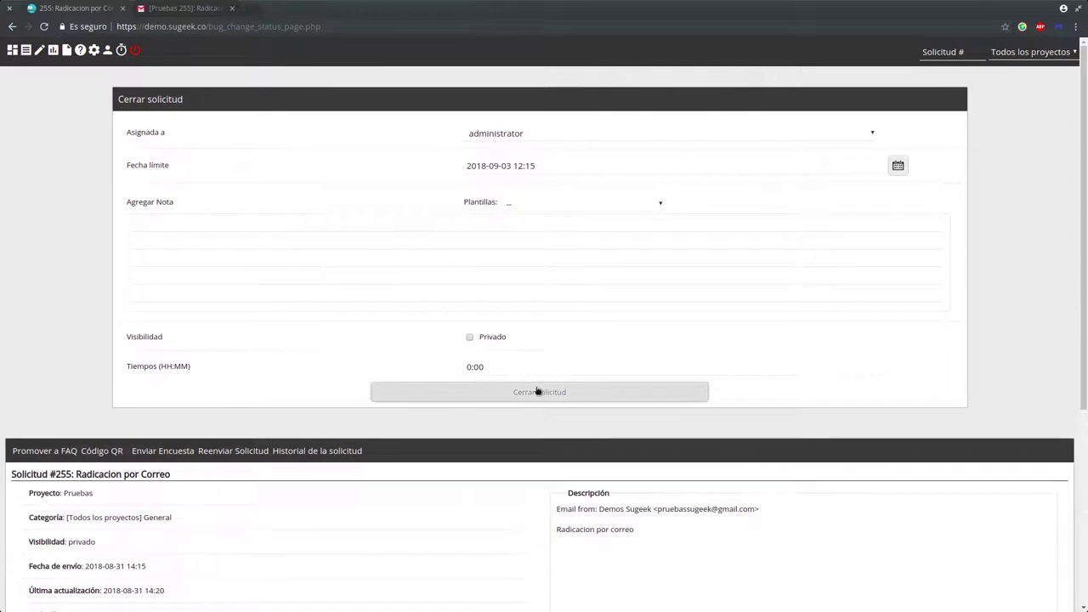
pyautogui.click(568, 206)
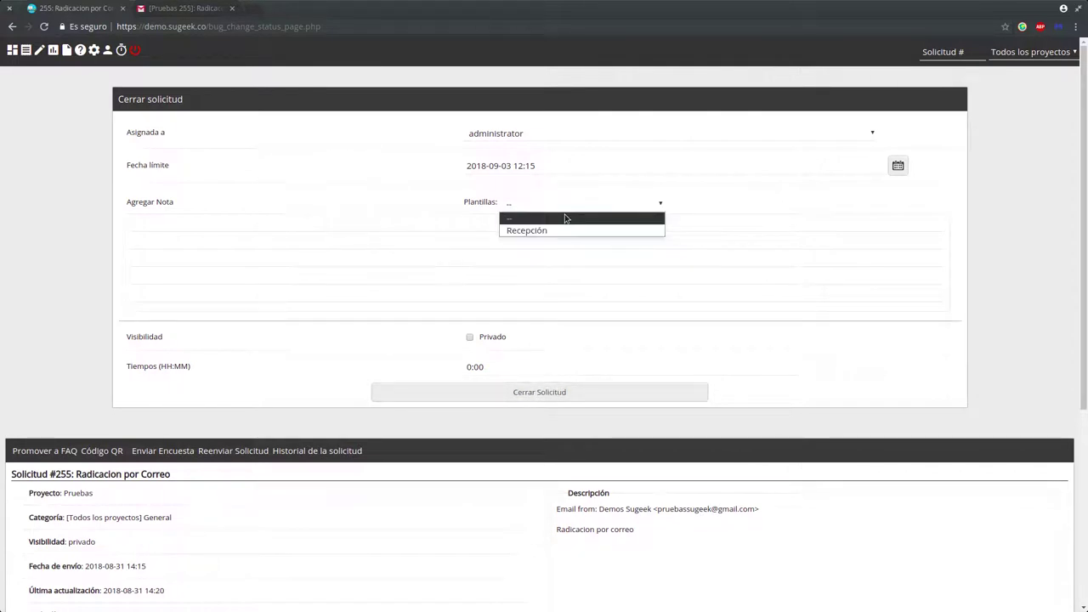
pyautogui.click(549, 230)
pyautogui.click(528, 401)
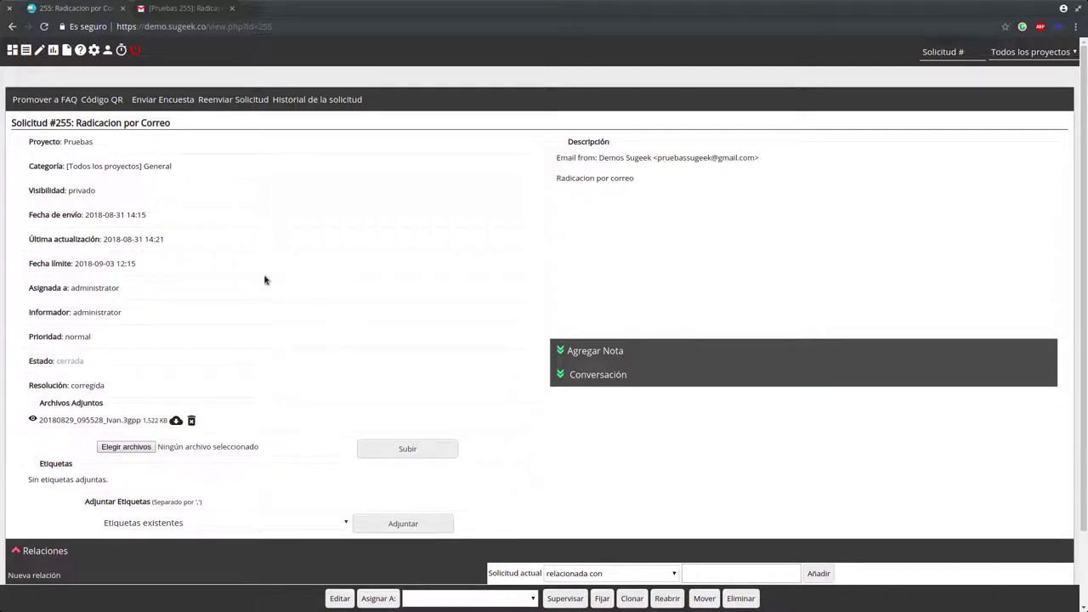
# Step: Start a new request in the Pruebas project with category [Todos los proyectos] General and priority urgente
pyautogui.click(39, 50)
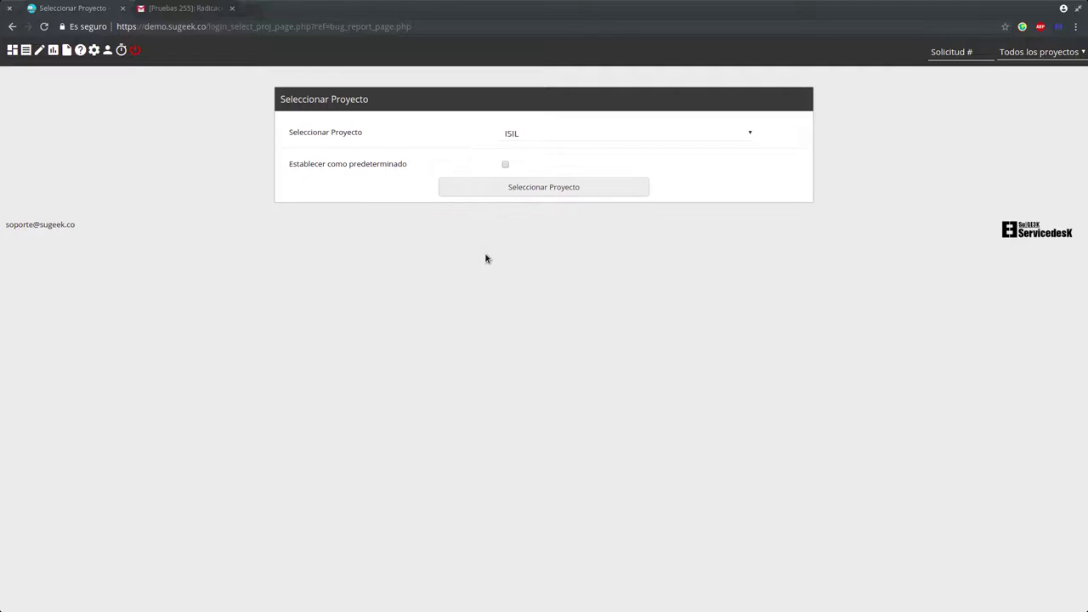
pyautogui.click(562, 138)
pyautogui.click(544, 221)
pyautogui.click(547, 189)
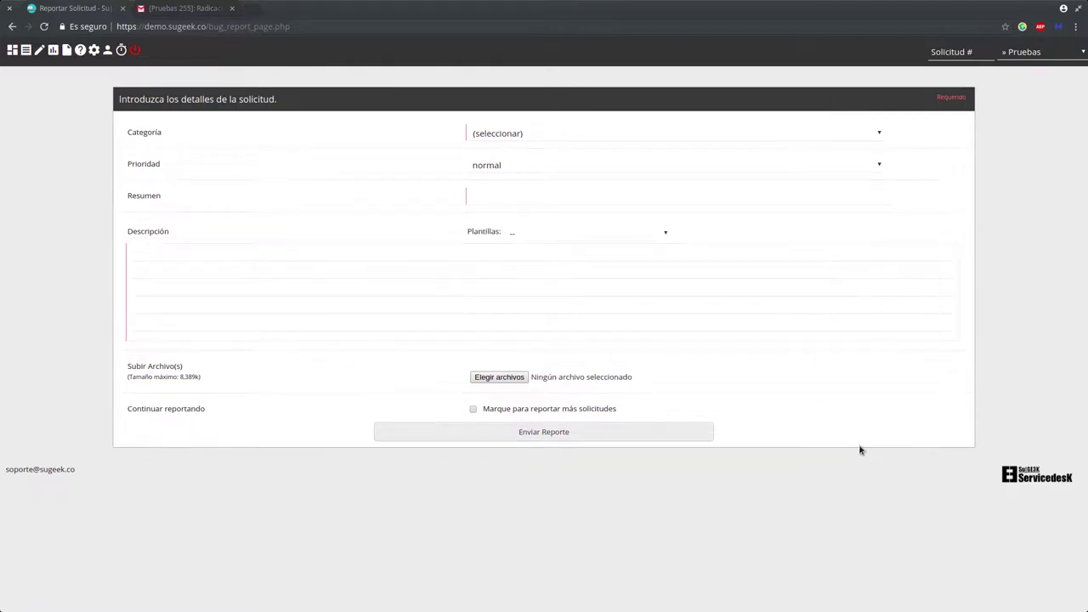
pyautogui.click(536, 136)
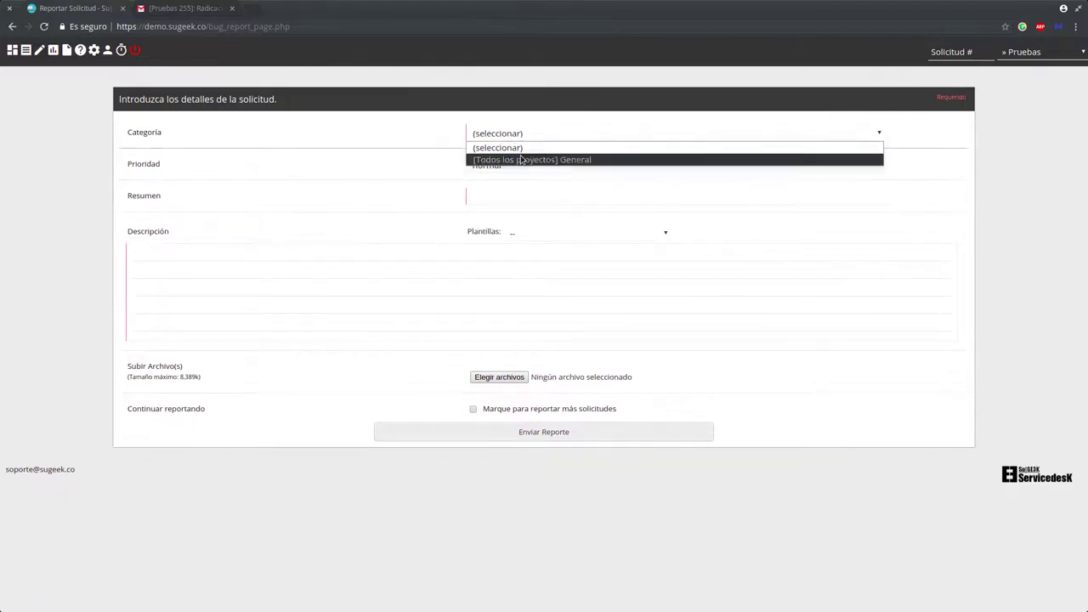
pyautogui.click(532, 159)
pyautogui.click(532, 165)
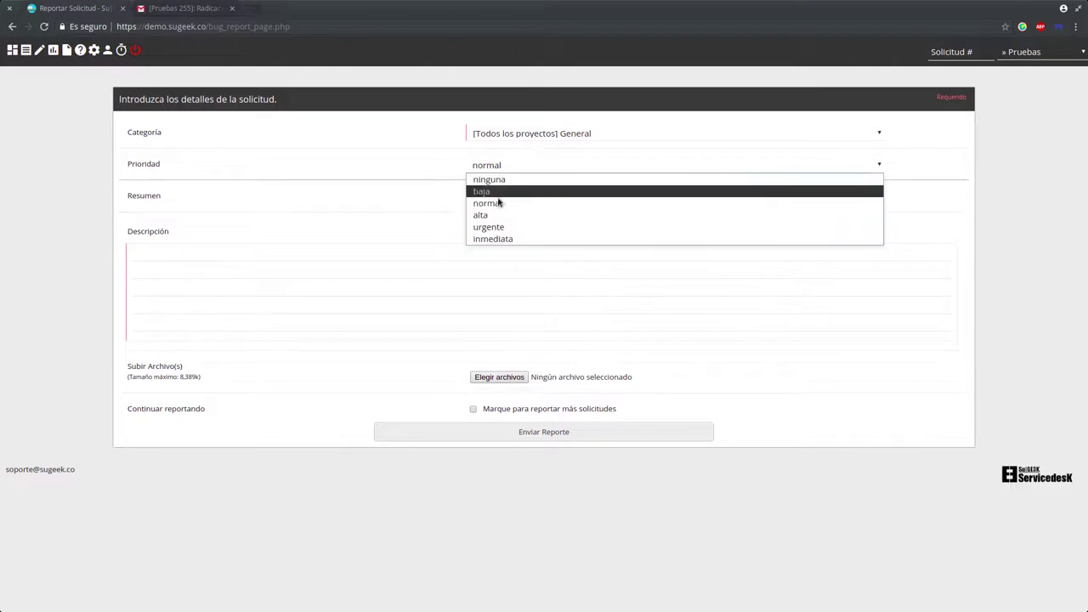
pyautogui.click(493, 227)
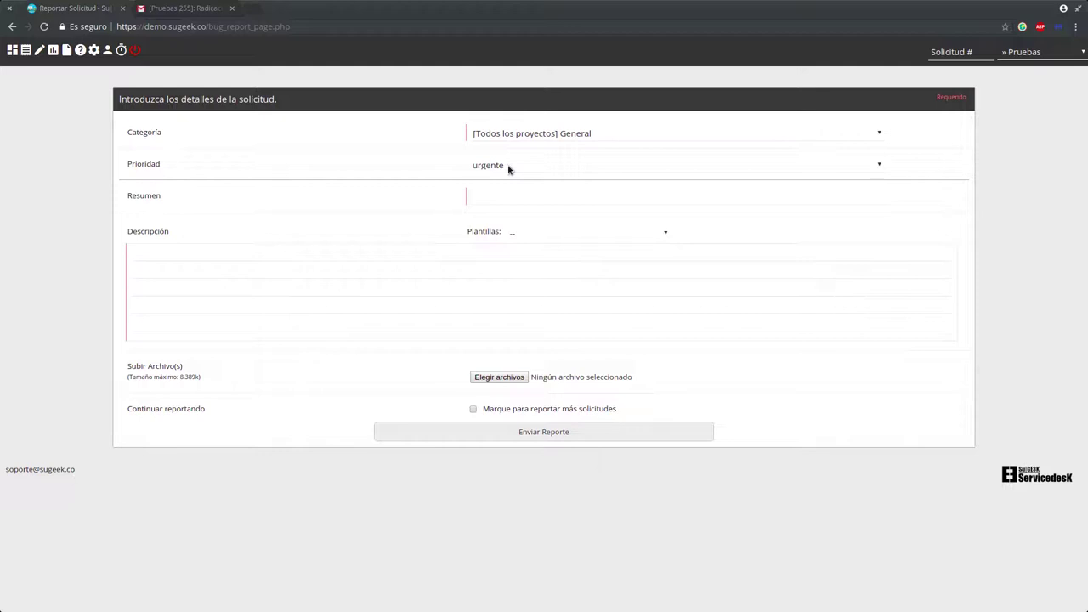
# Step: Enter the summary "Prueba radicacion" and a description of "Prueba radicaopn" plus the Recepción template text, submit the report and open the new request
pyautogui.click(479, 196)
pyautogui.write('Prue')
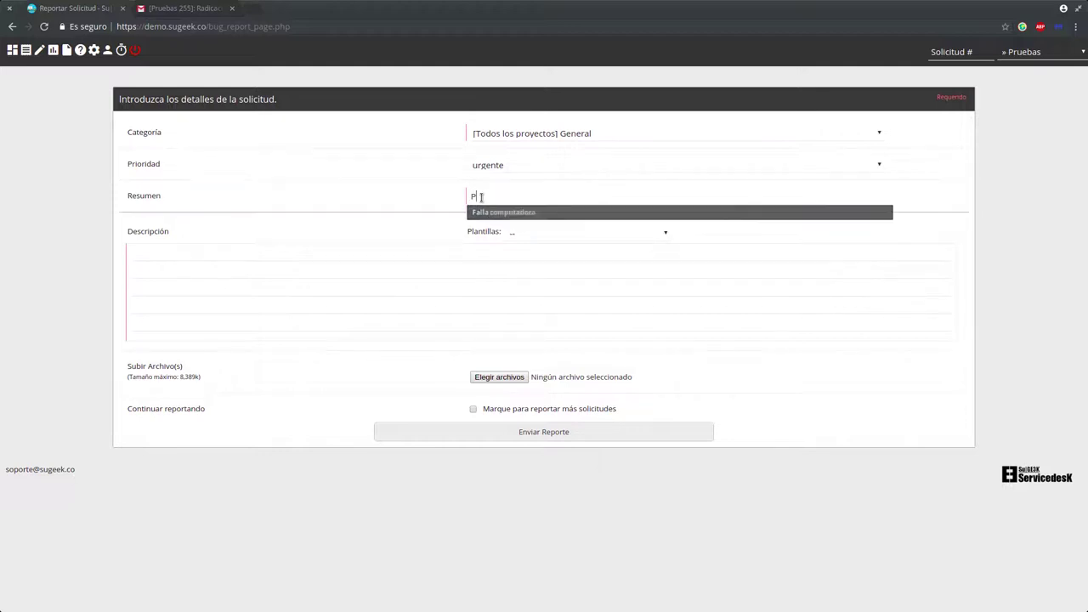
pyautogui.write('ba radicacion')
pyautogui.press('Tab')
pyautogui.write('Prueba radicaopnkjdsalkdjsadlksajd aldjsalkdjsadklsajd salkjdsalkdjsalkdj lksajdlksadjsalkdj')
pyautogui.hotkey('ctrl', 'a')
pyautogui.click(558, 429)
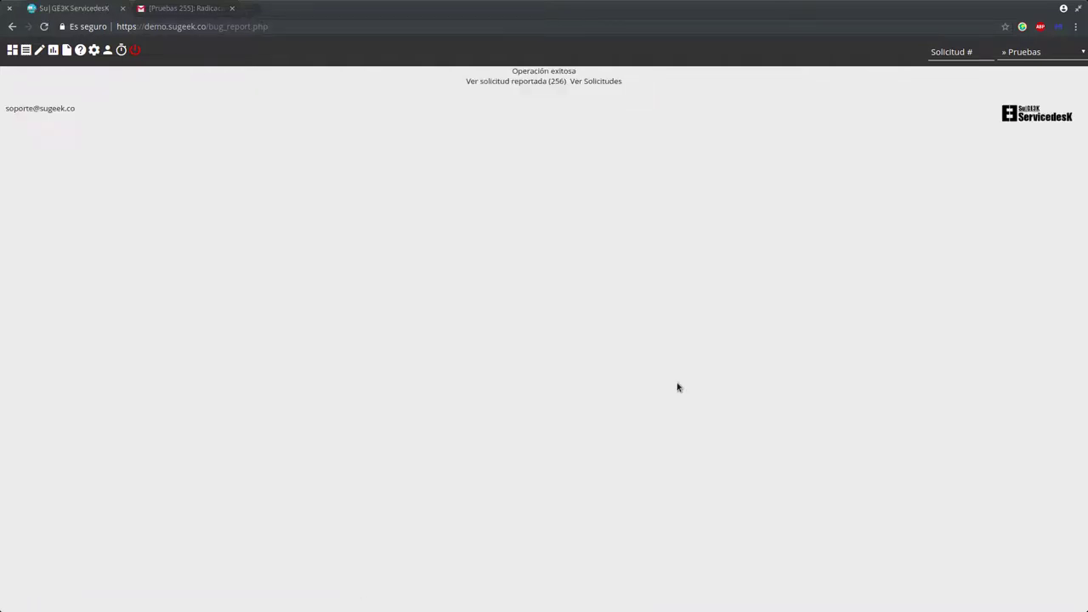
pyautogui.click(518, 81)
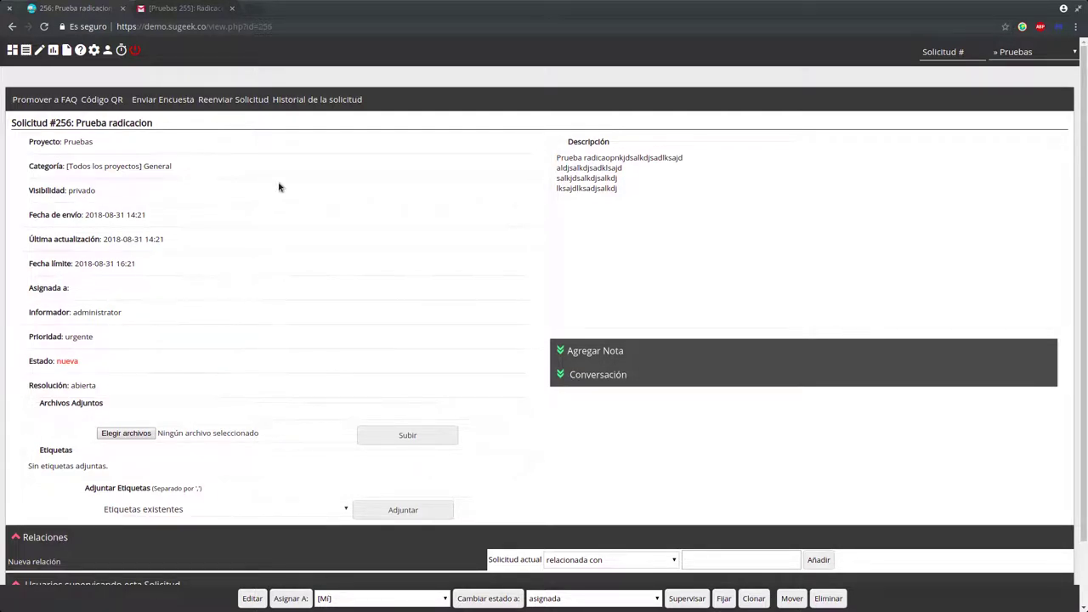
# Step: Open the Resumen statistics, examine the pages of their print preview and leave it without saving
pyautogui.click(52, 51)
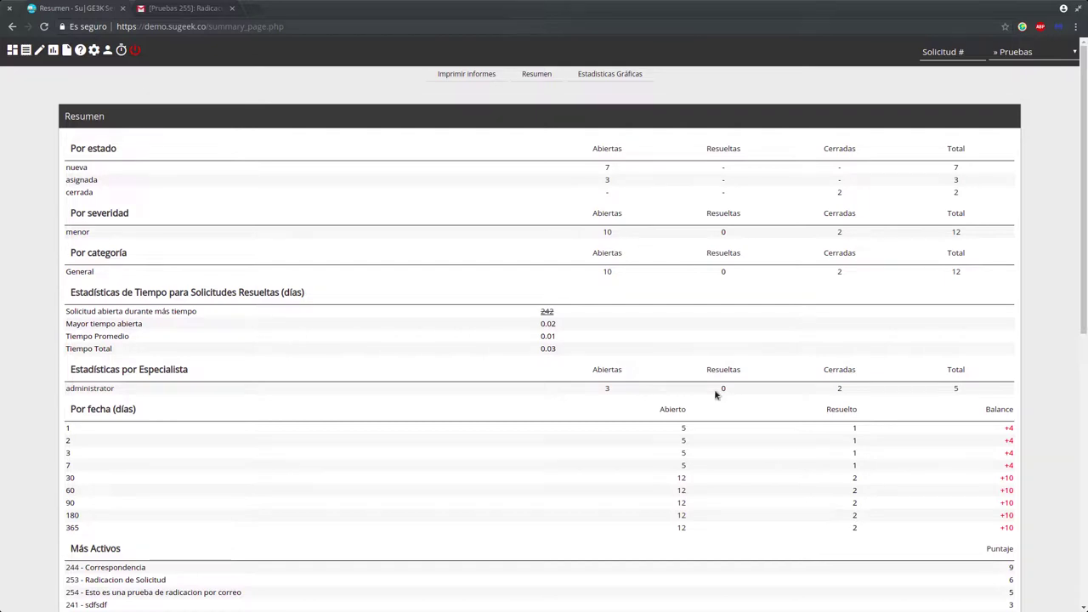
pyautogui.hotkey('ctrl', 'p')
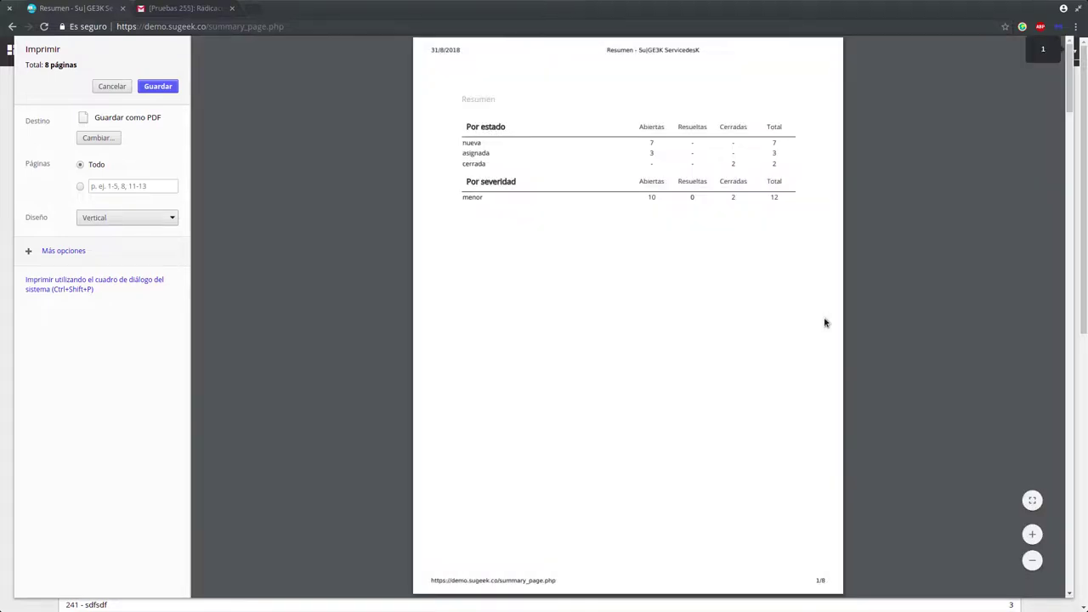
pyautogui.scroll(-10, 716, 289)
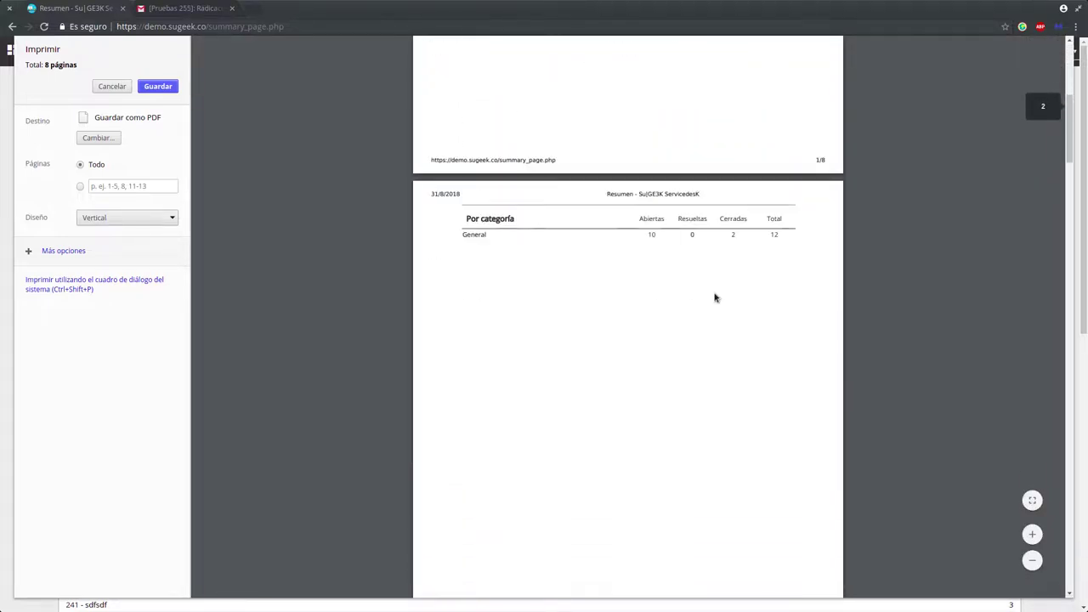
pyautogui.scroll(-10, 716, 295)
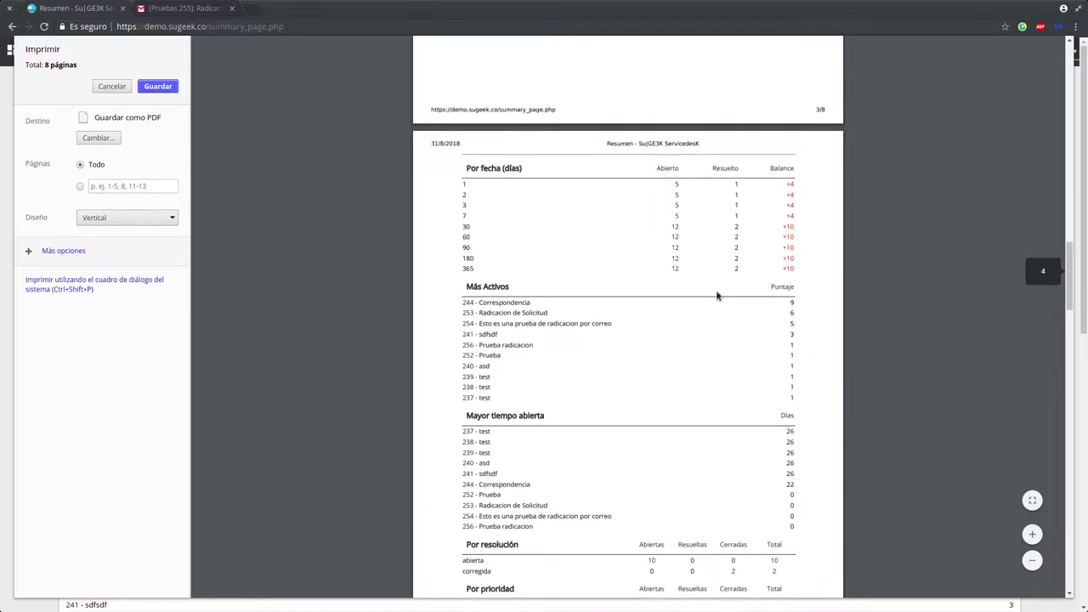
pyautogui.scroll(-10, 719, 296)
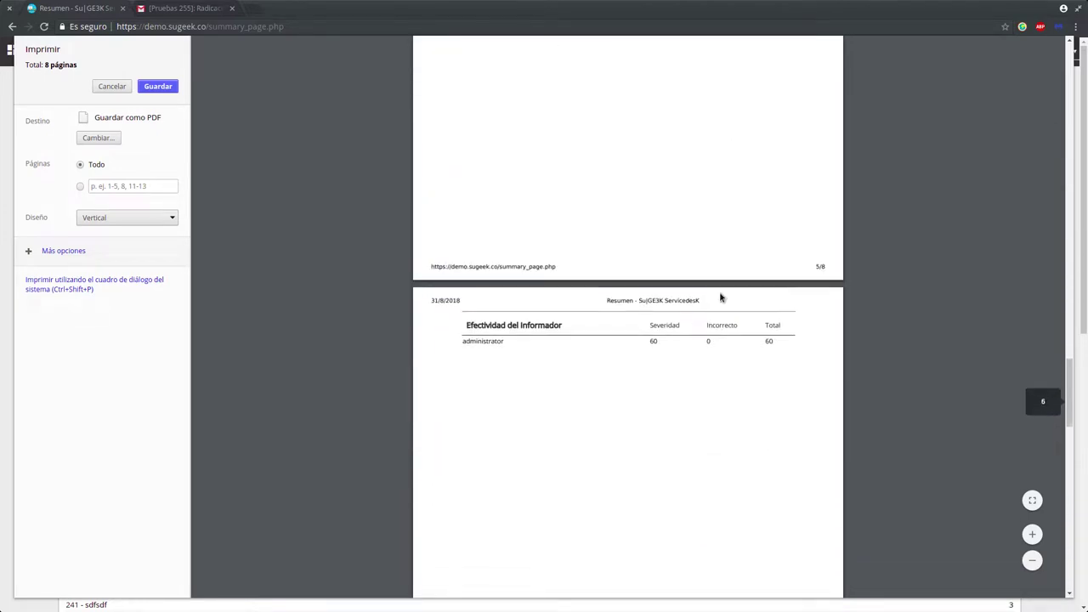
pyautogui.click(99, 88)
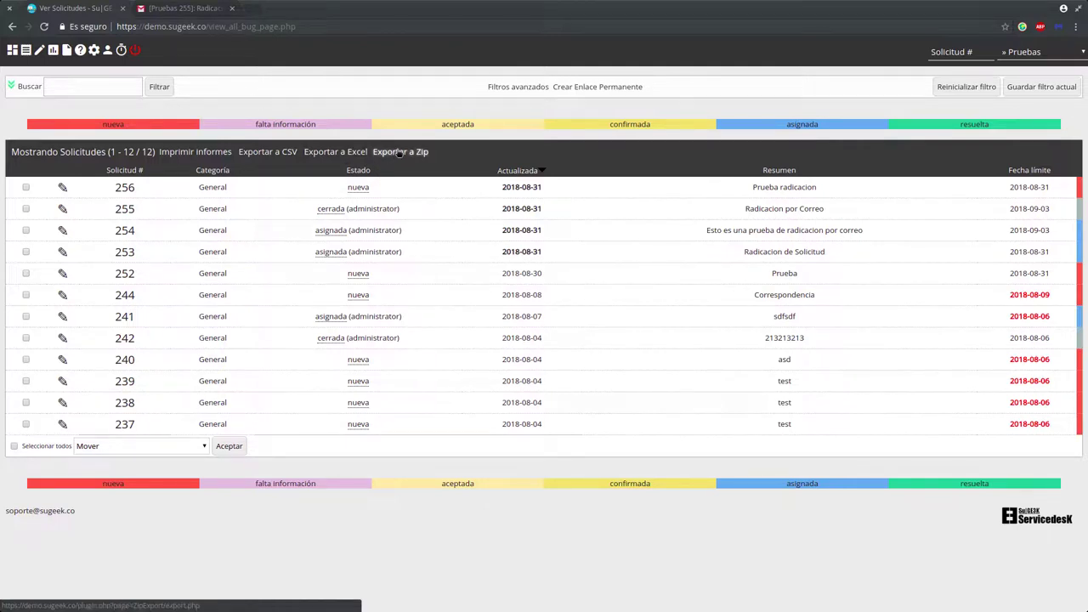
# Step: Select all requests in the Pruebas list and examine the available bulk actions without applying any
pyautogui.click(14, 446)
pyautogui.click(125, 447)
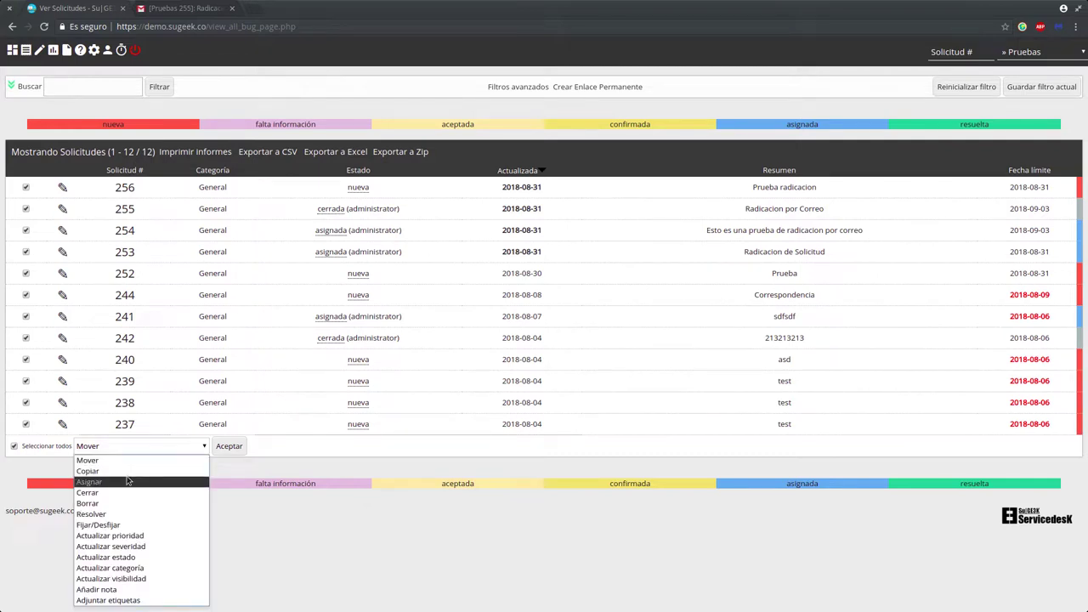
pyautogui.click(391, 512)
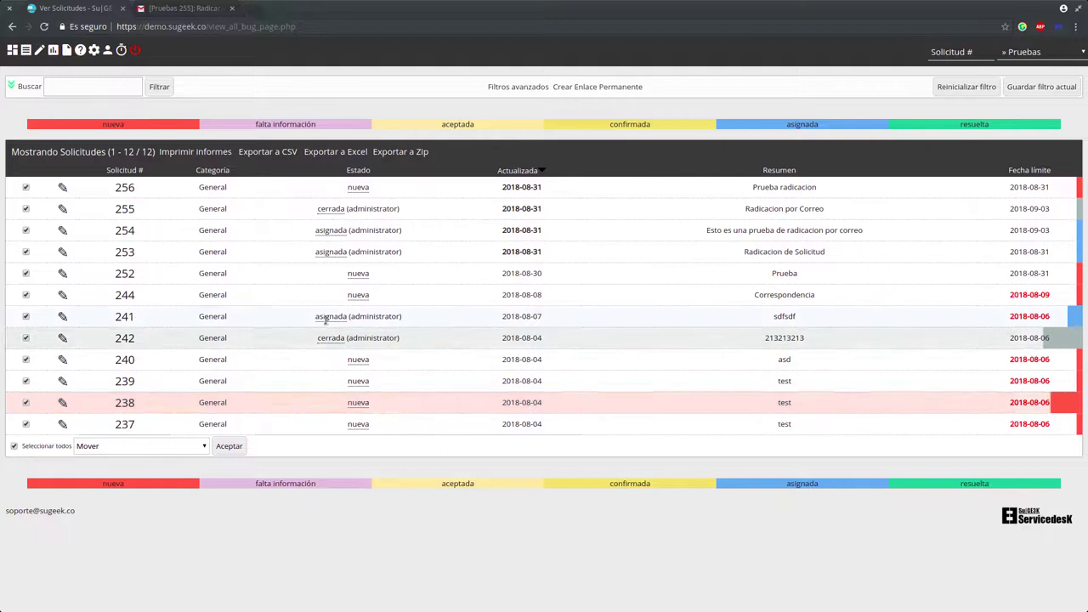
# Step: Open the Estadísticas Gráficas report and switch the project to Todos los proyectos
pyautogui.click(51, 51)
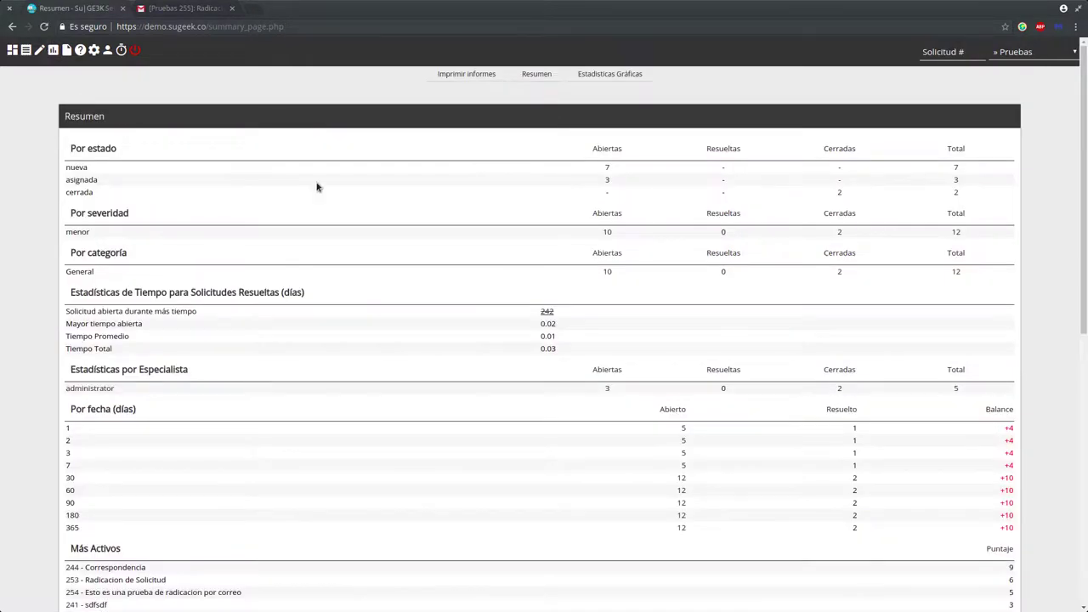
pyautogui.click(597, 78)
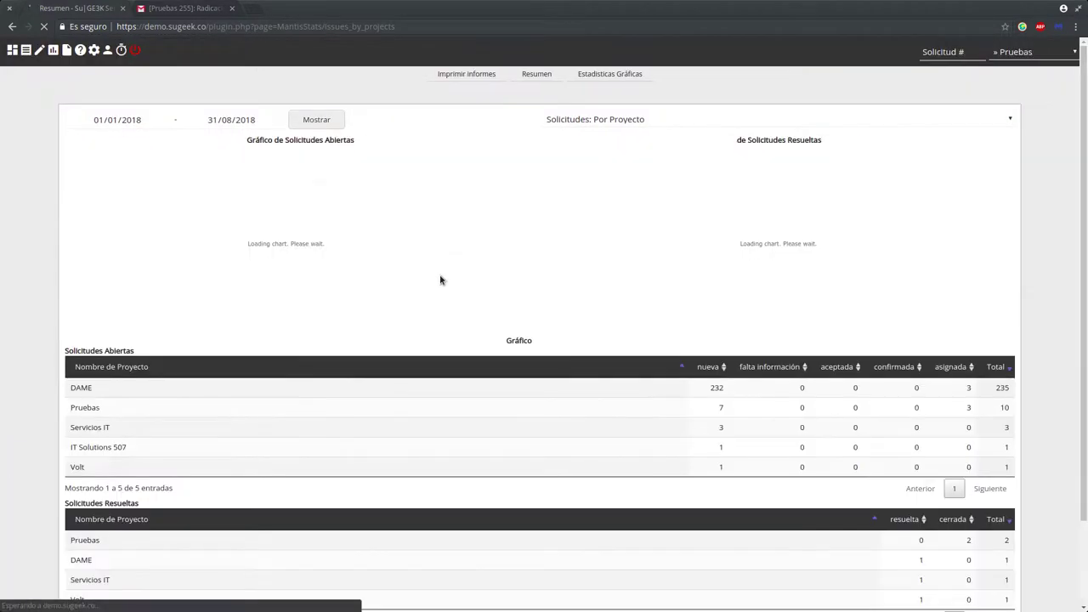
pyautogui.click(1004, 56)
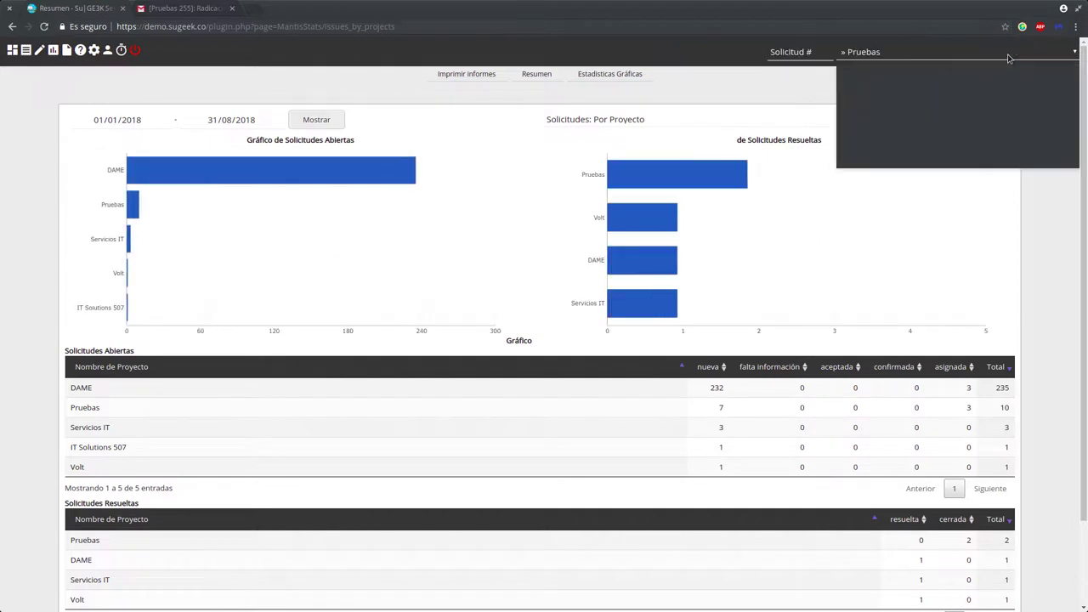
pyautogui.click(908, 66)
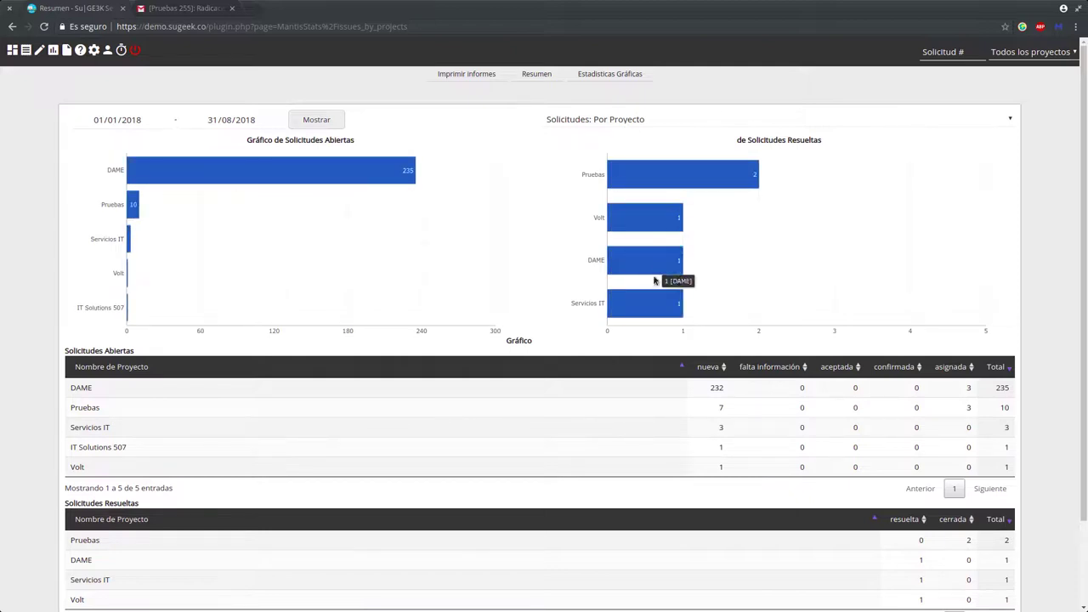
# Step: Examine the report types available for the graphical statistics, keeping Solicitudes: Por Proyecto selected
pyautogui.click(631, 122)
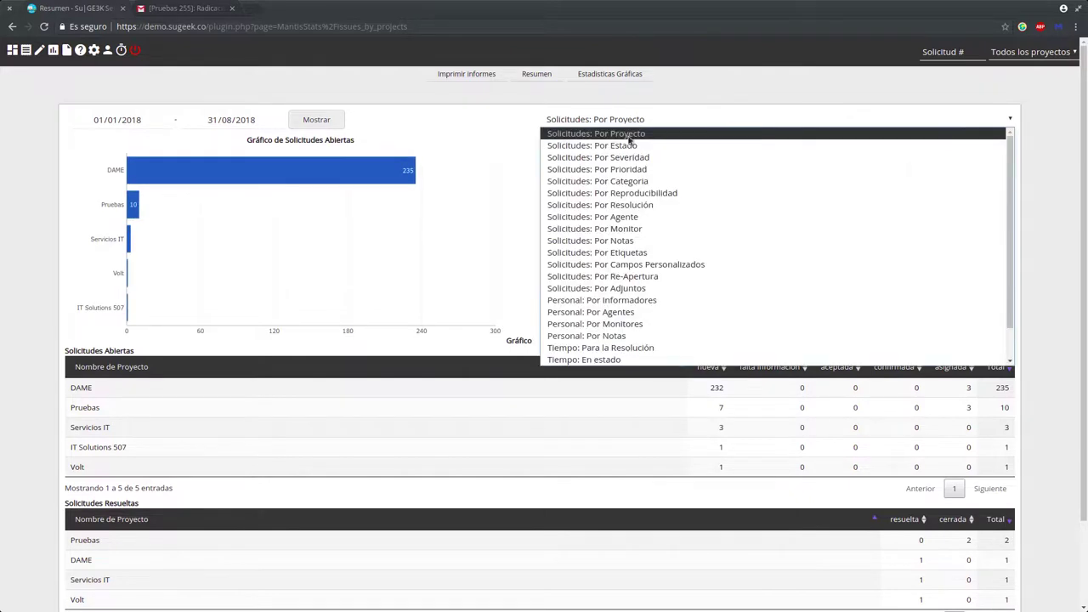
pyautogui.scroll(-1, 644, 298)
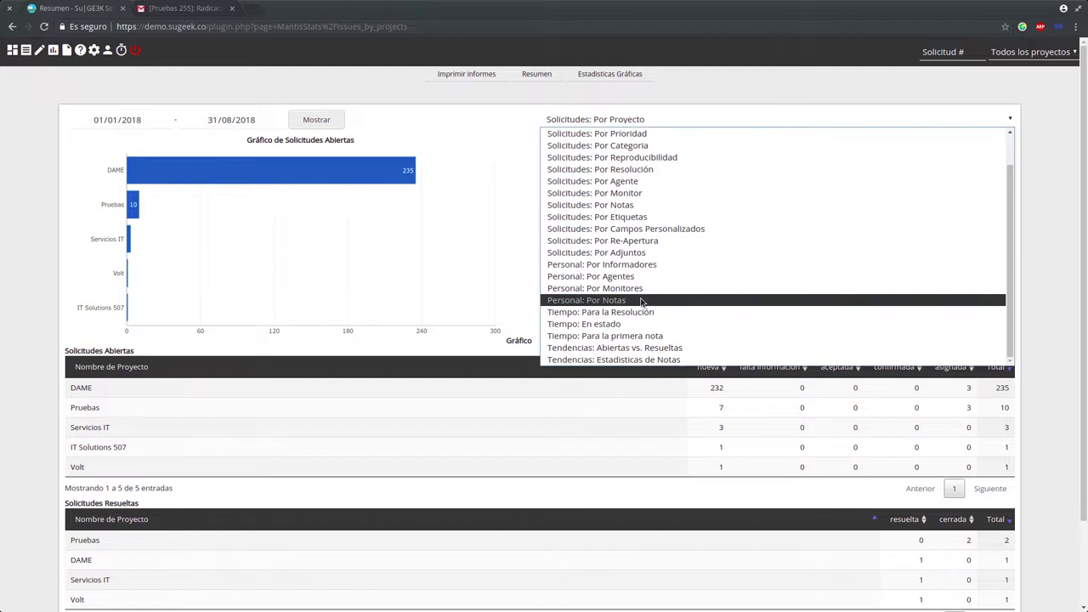
pyautogui.scroll(1, 644, 302)
pyautogui.click(1063, 168)
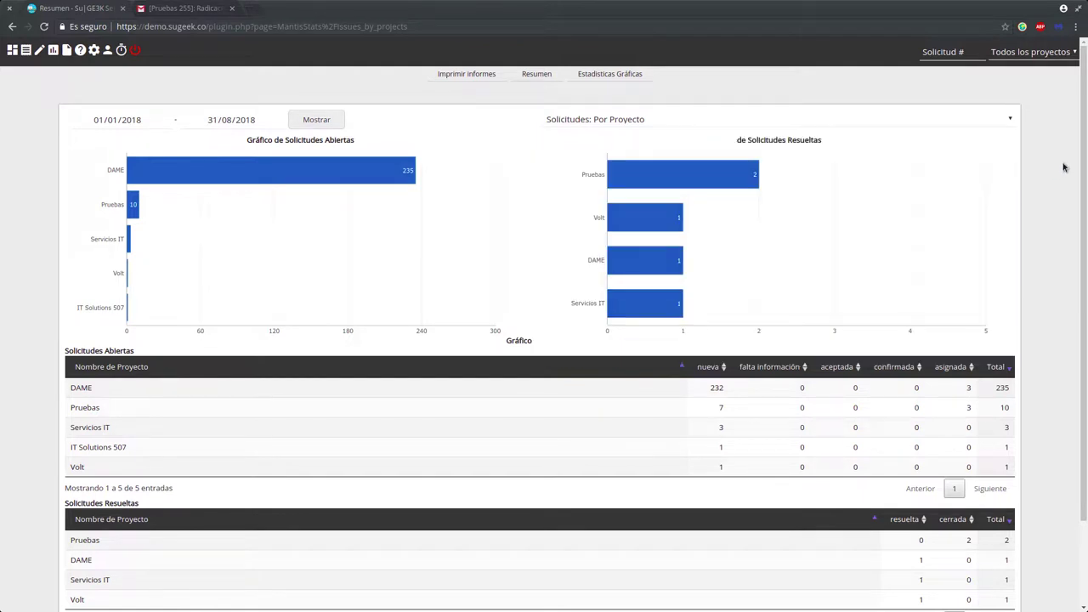